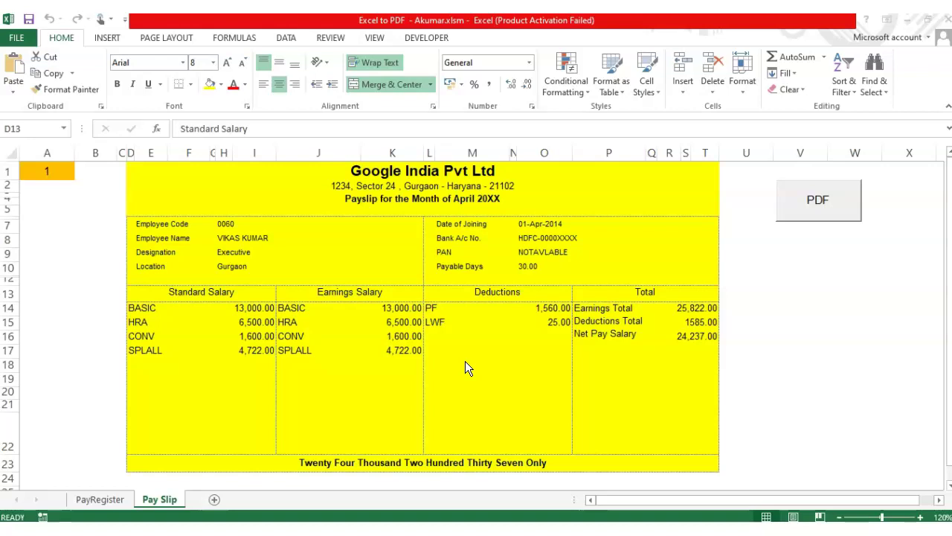
Review the PayRegister table's employee names, BASIC and SPLALL values, and the gross SUM formula
click(100, 499)
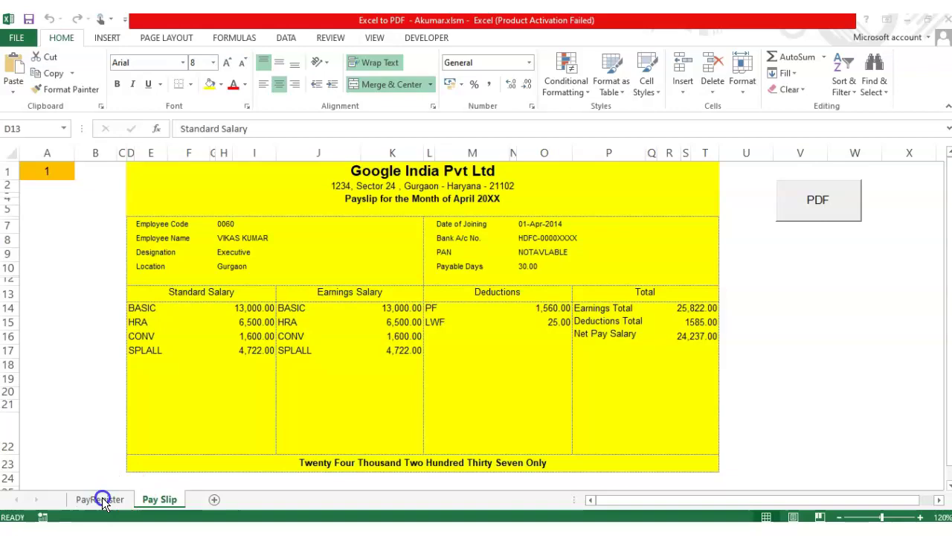
click(97, 497)
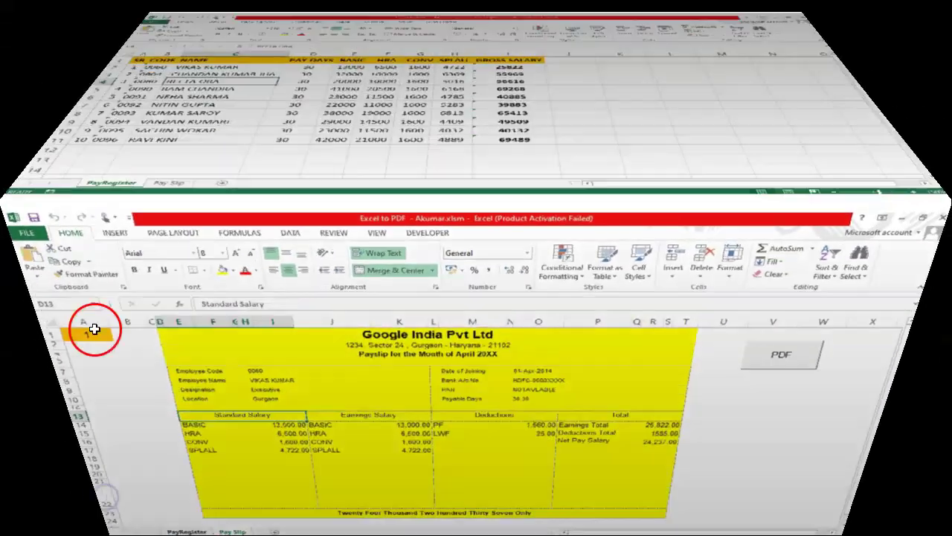
mouse_move(26, 177)
mouse_down()
mouse_move(505, 366)
mouse_move(533, 406)
mouse_up()
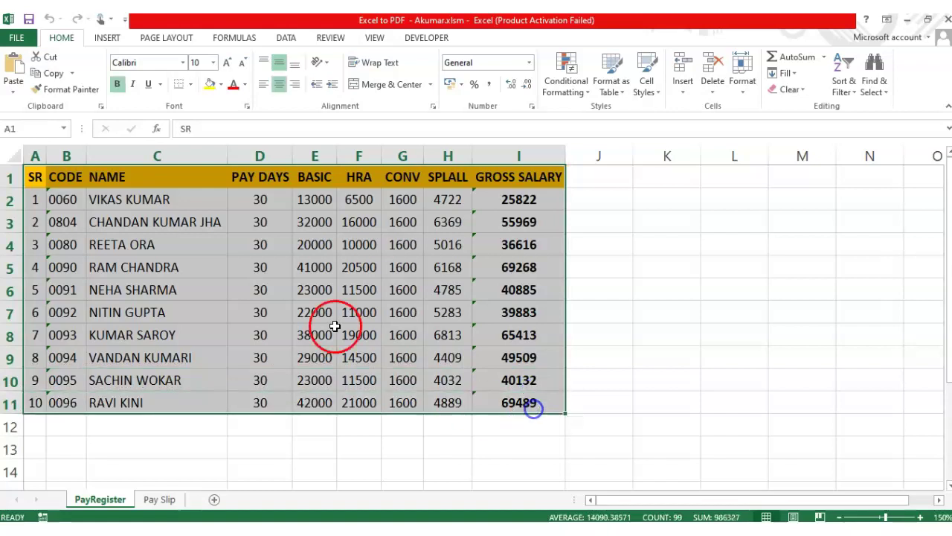
click(309, 294)
click(446, 313)
click(495, 294)
drag(131, 267, 471, 313)
drag(115, 221, 138, 332)
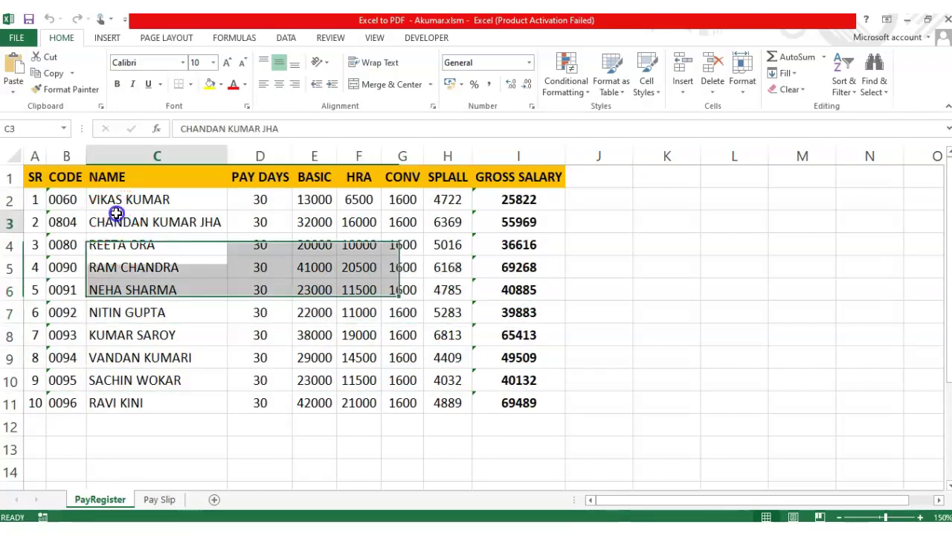
click(329, 332)
On the Pay Slip sheet, inspect the layout and the Employee Code and Name VLOOKUP formulas
click(170, 495)
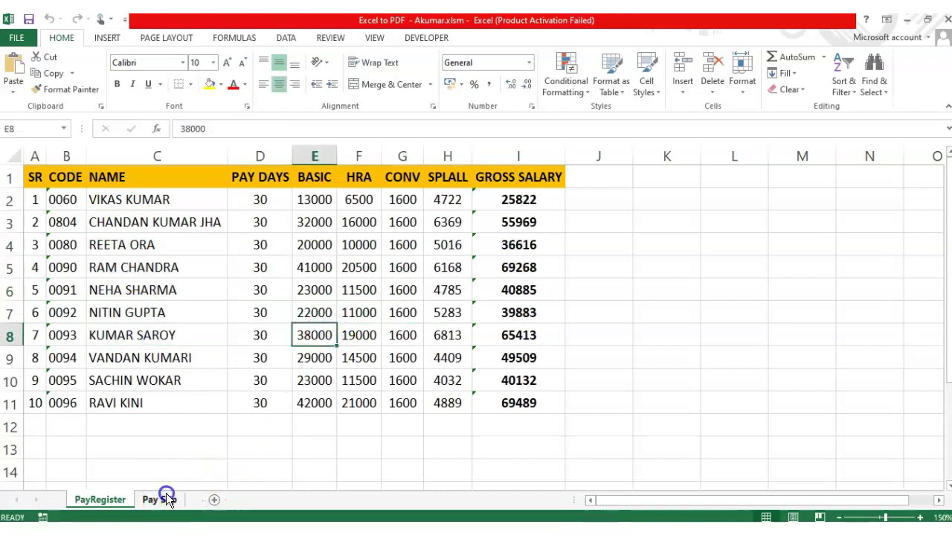
click(281, 251)
mouse_move(231, 170)
mouse_down()
mouse_move(527, 419)
mouse_move(537, 459)
mouse_up()
click(340, 290)
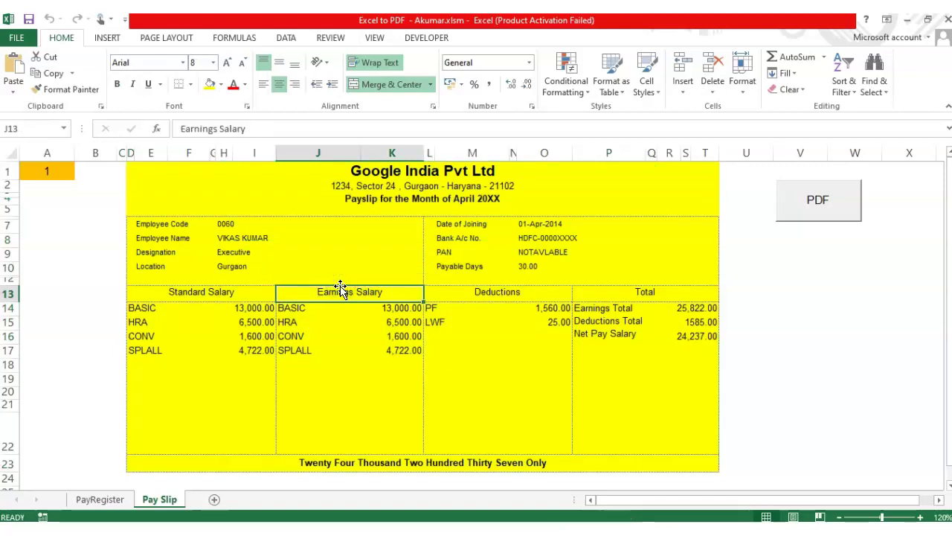
click(223, 229)
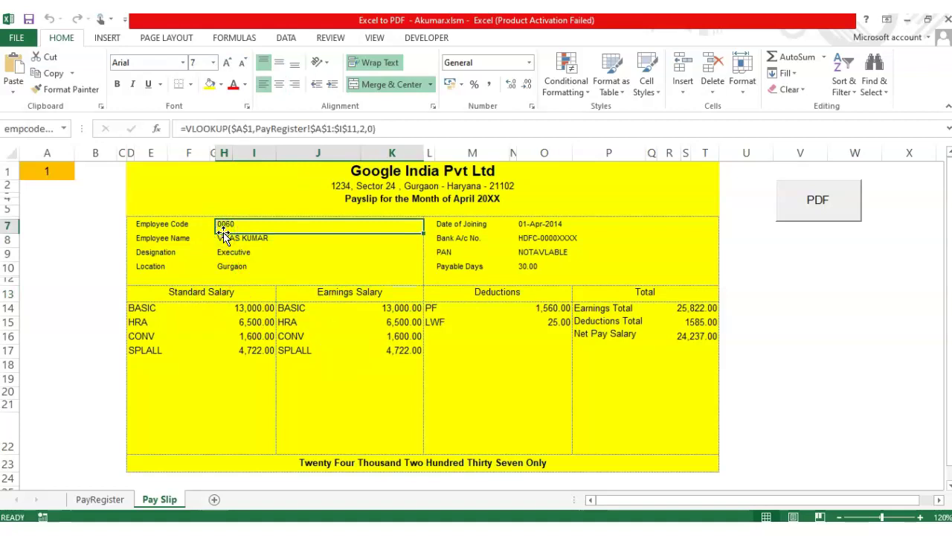
click(305, 245)
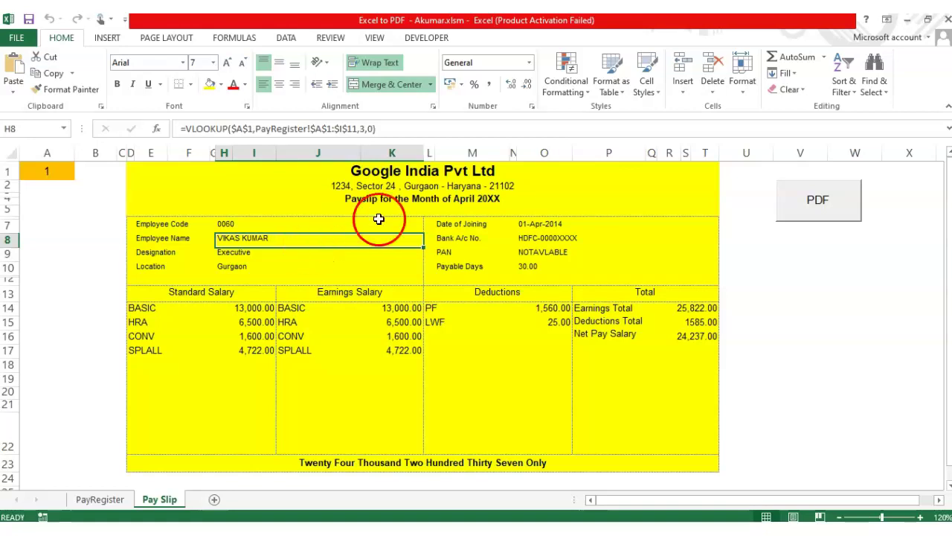
Recheck PayRegister, then select the Pay Slip's serial-number cell A1 to enter 2
click(118, 500)
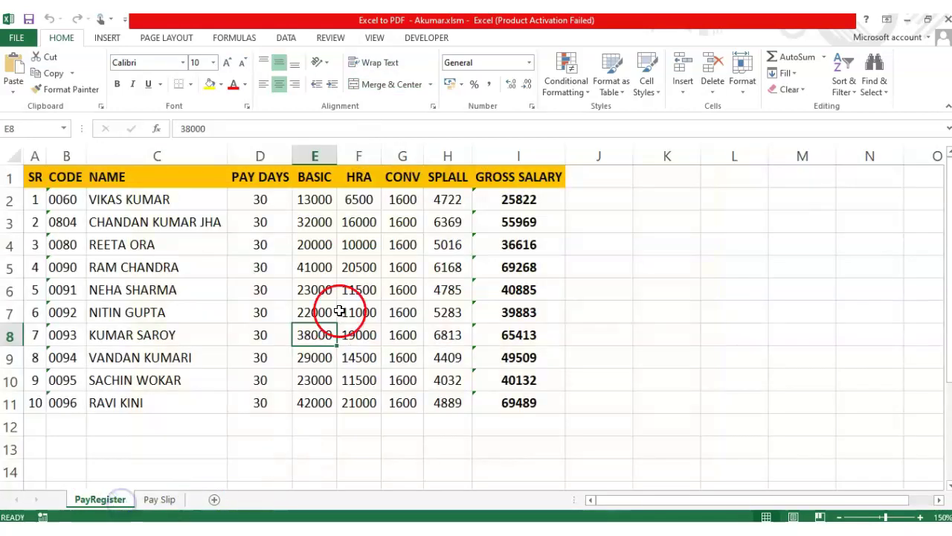
click(163, 500)
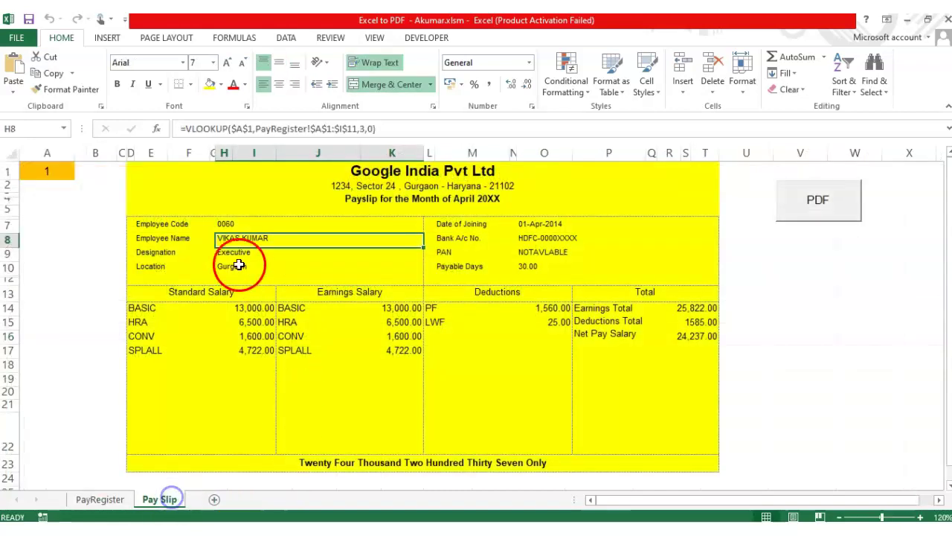
click(233, 224)
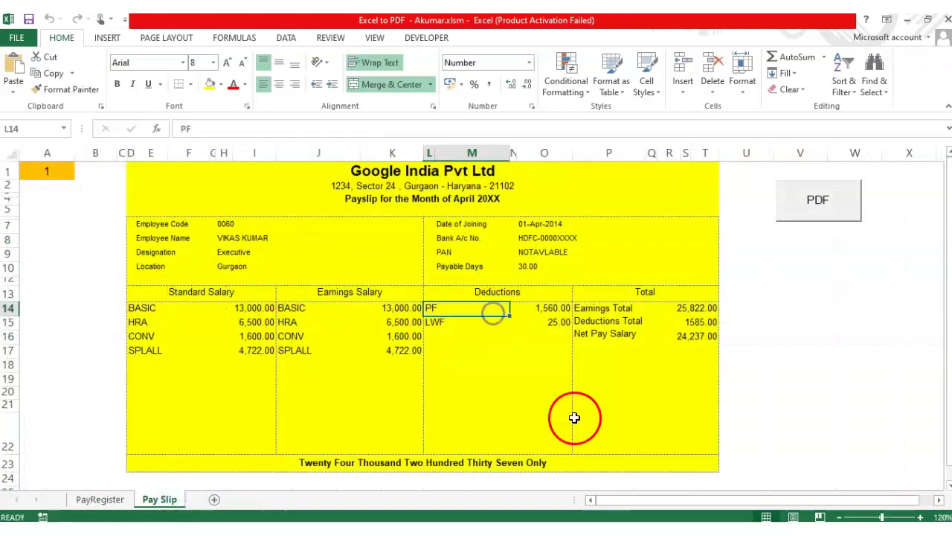
click(398, 176)
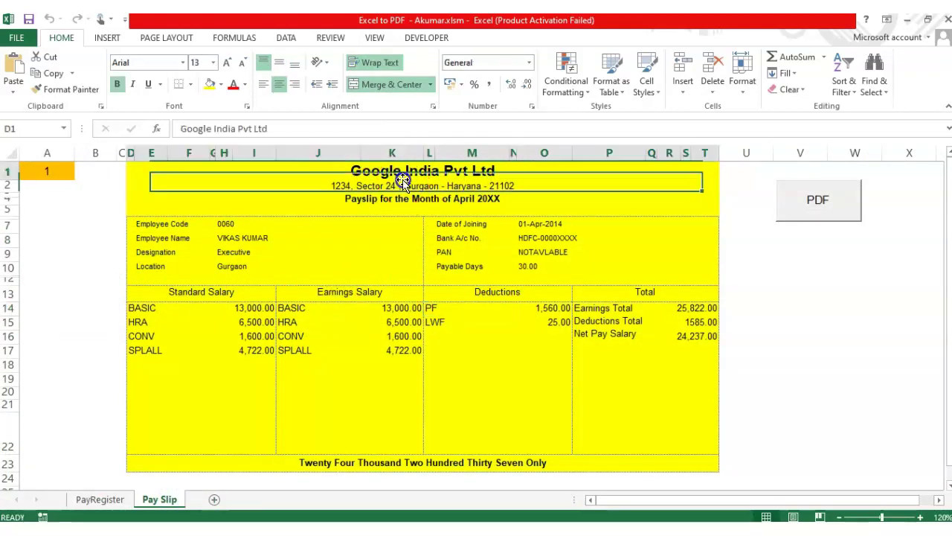
click(47, 172)
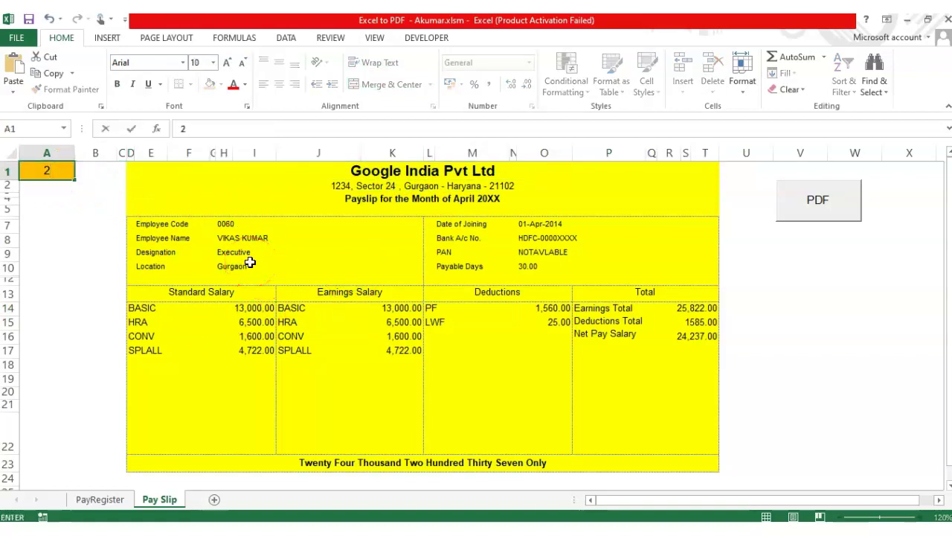
Commit serial 2 in A1 so the payslip shows employee 0804 with net pay 52,104.00
key(Return)
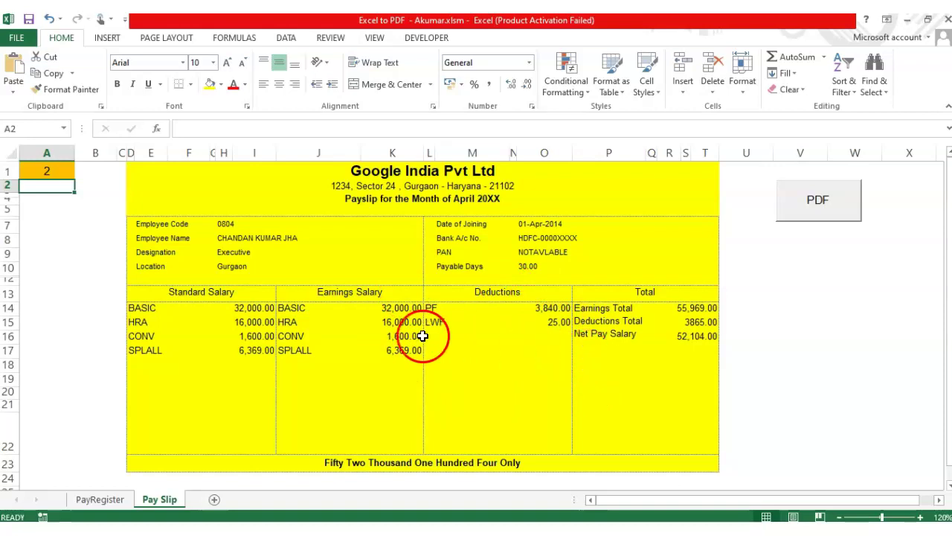
click(345, 186)
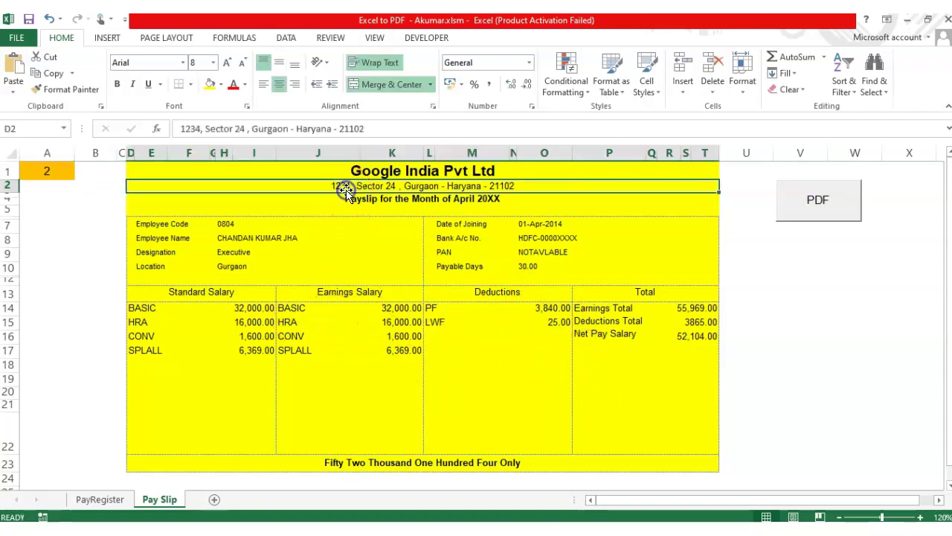
click(822, 204)
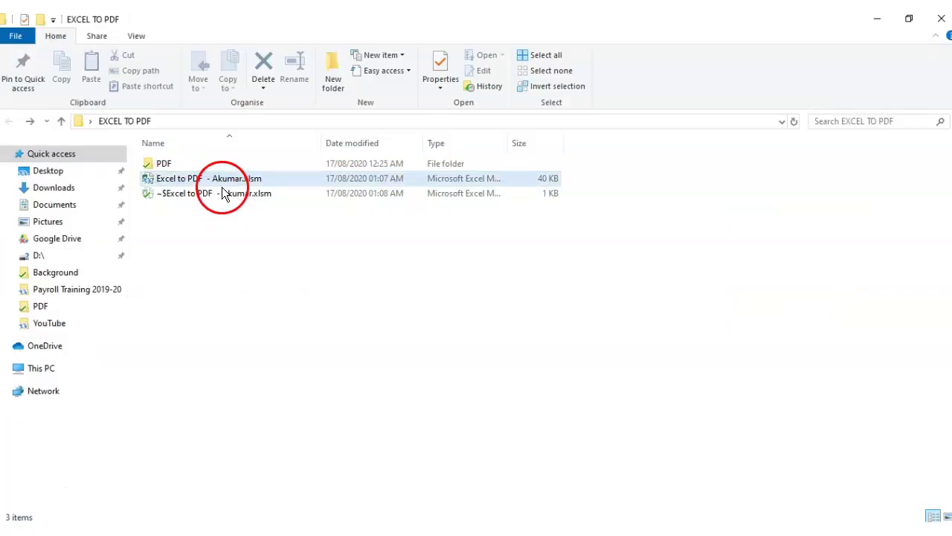
Run the PDF button macro to export 0060.pdf and 0804.pdf into the empty PDF folder
double_click(185, 163)
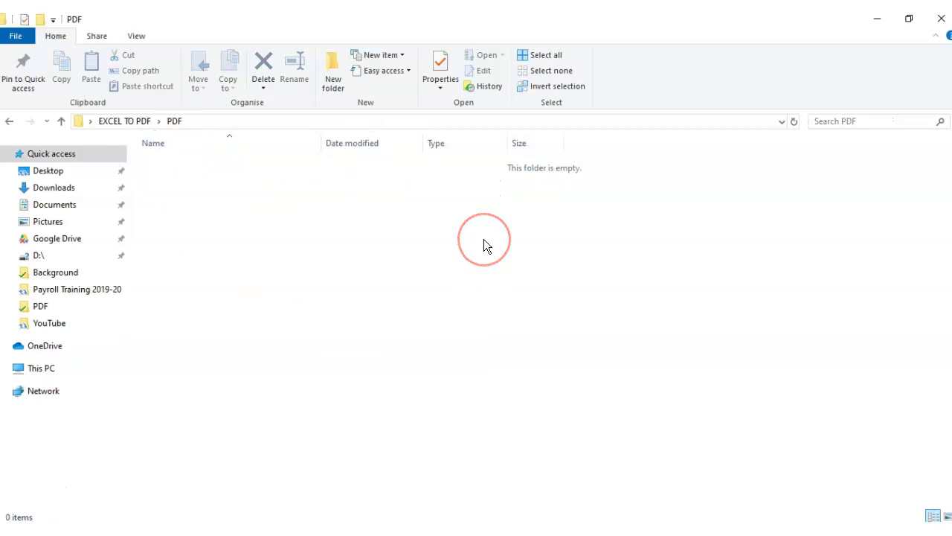
key(alt+Tab)
click(849, 250)
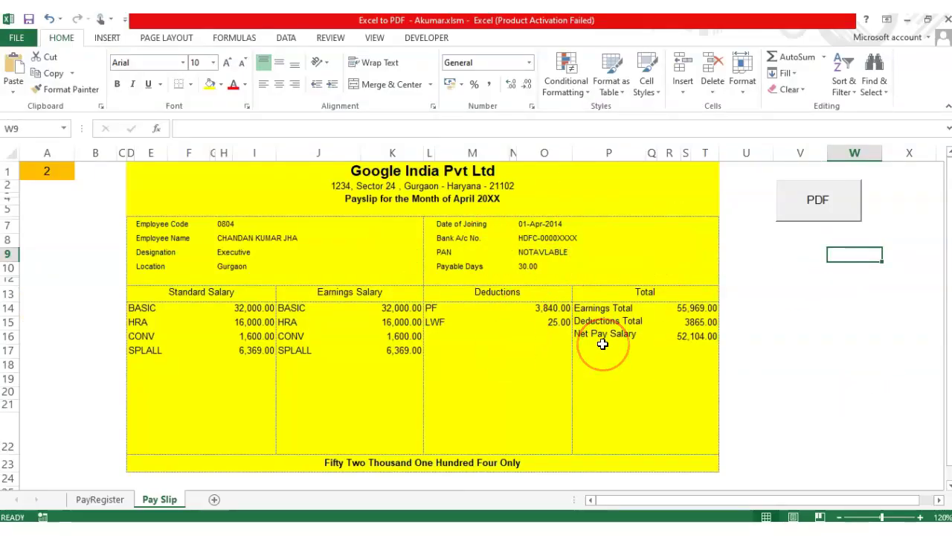
click(803, 205)
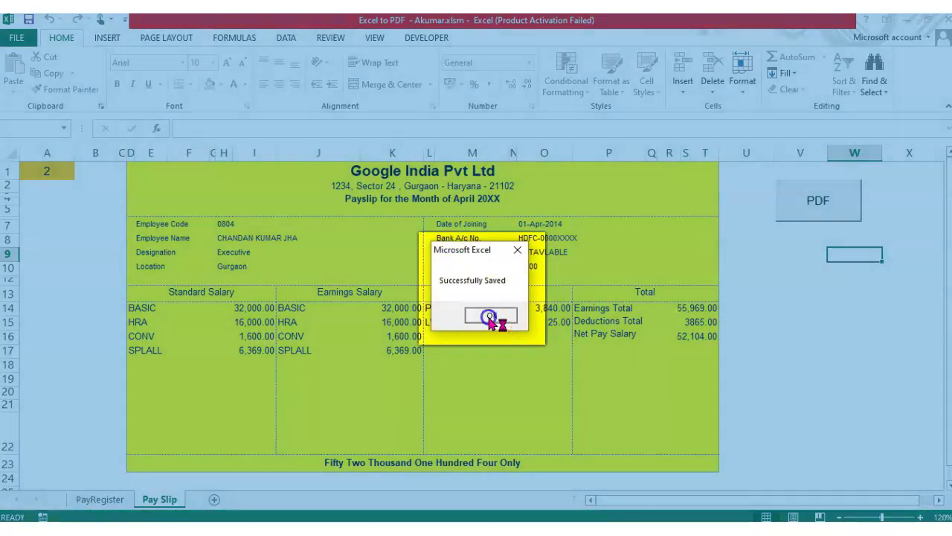
click(490, 317)
key(alt+Tab)
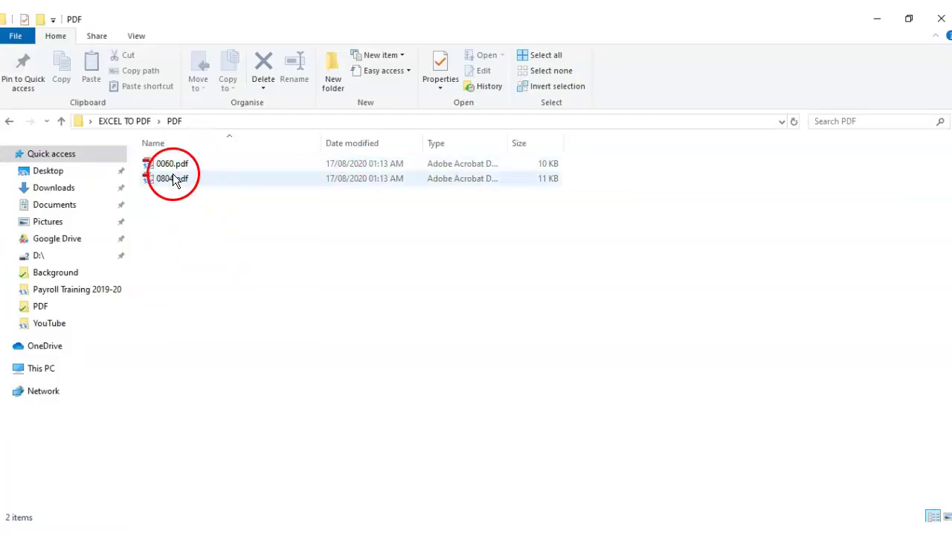
View the exported 0804.pdf payslip in Acrobat, then close it and return to Excel
double_click(173, 180)
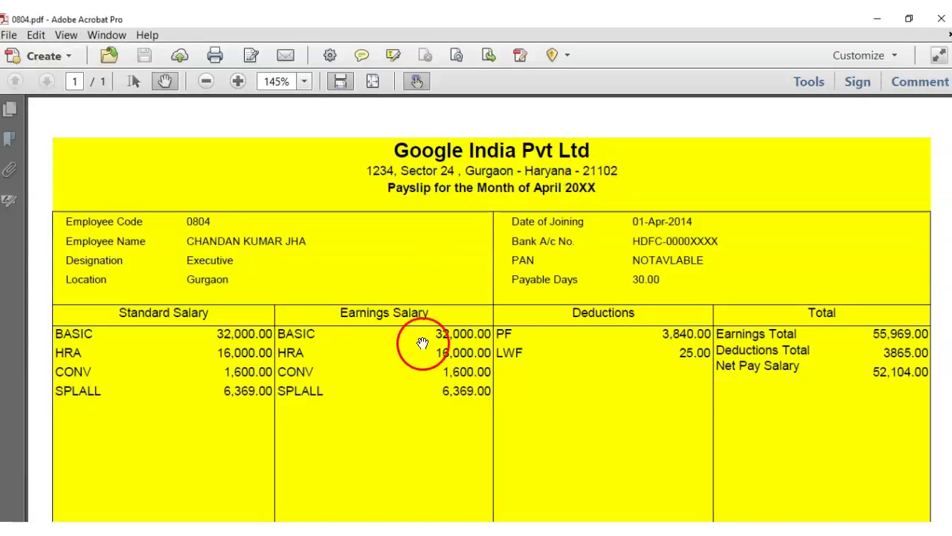
scroll(648, 355, down, 2)
scroll(652, 360, down, 5)
scroll(653, 360, up, 5)
scroll(651, 328, up, 2)
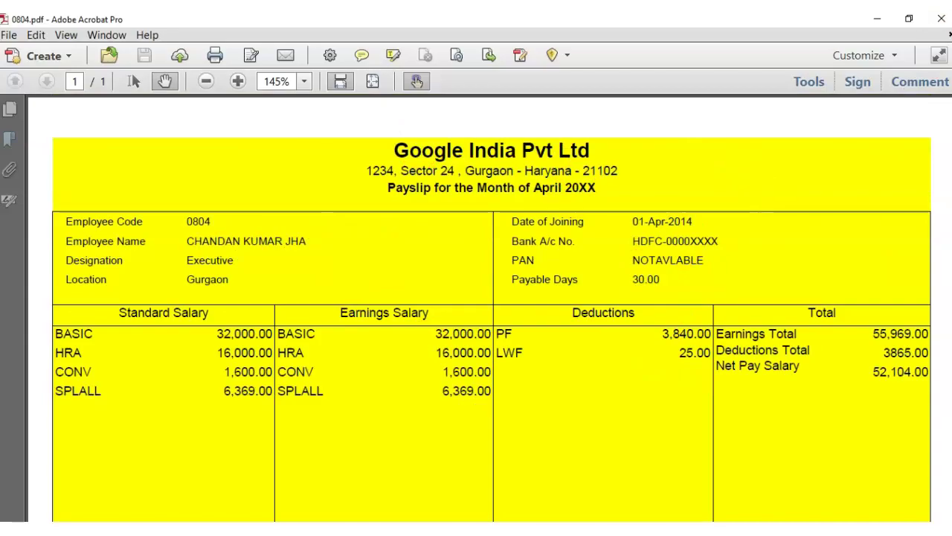
click(941, 19)
key(alt+Tab)
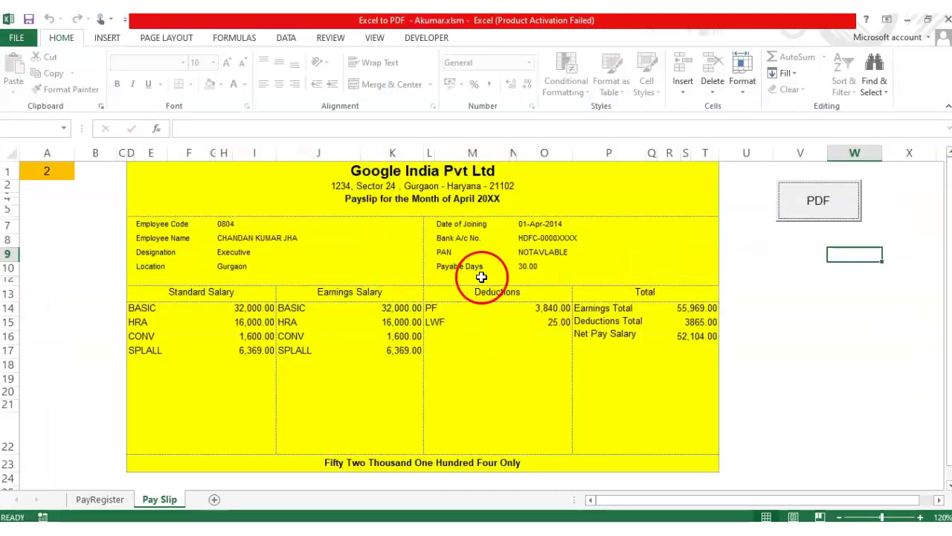
Check PayRegister's HRA, BASIC and gross SUM cells, then launch the Visual Basic editor from Developer
click(265, 236)
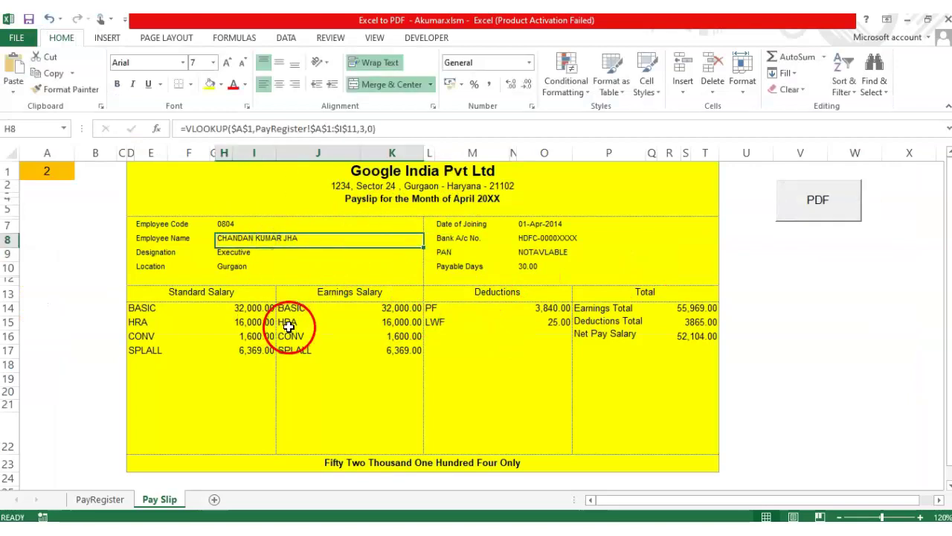
click(116, 502)
click(367, 289)
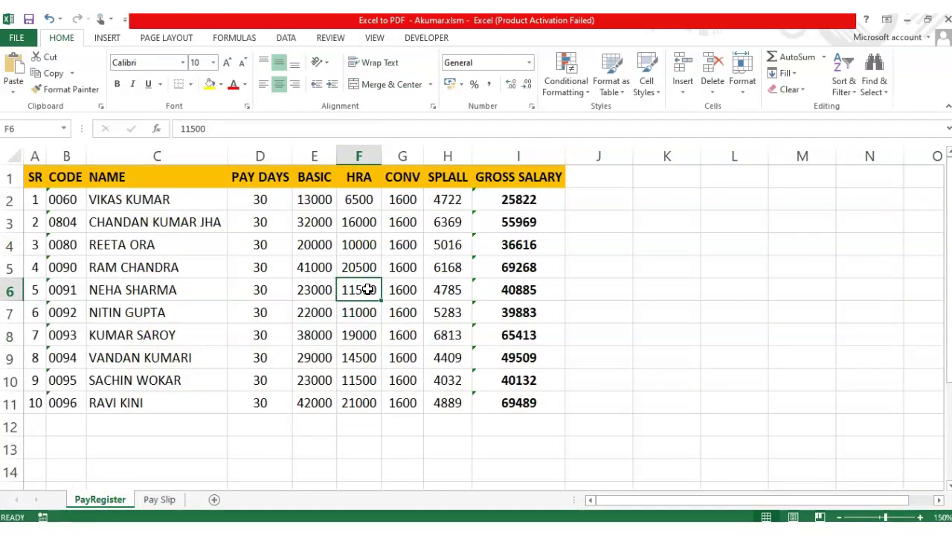
click(556, 199)
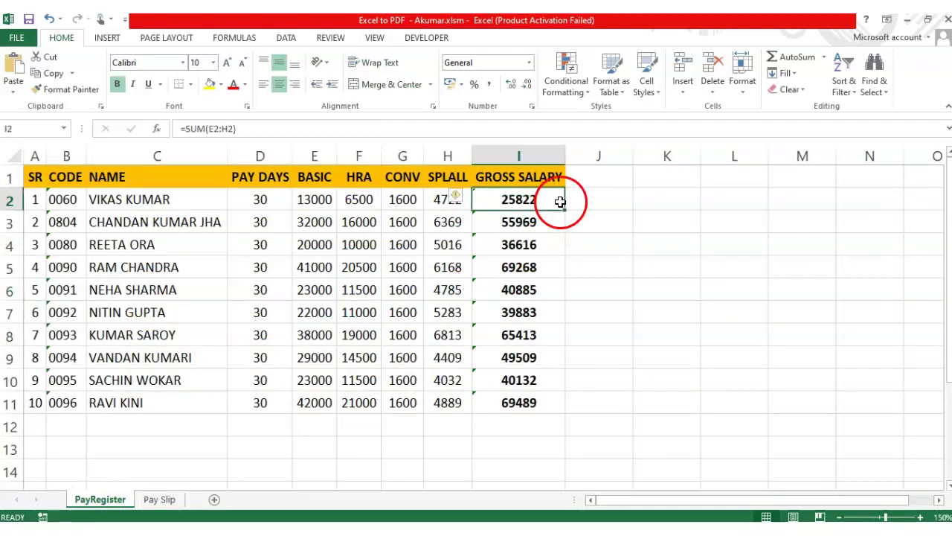
click(306, 281)
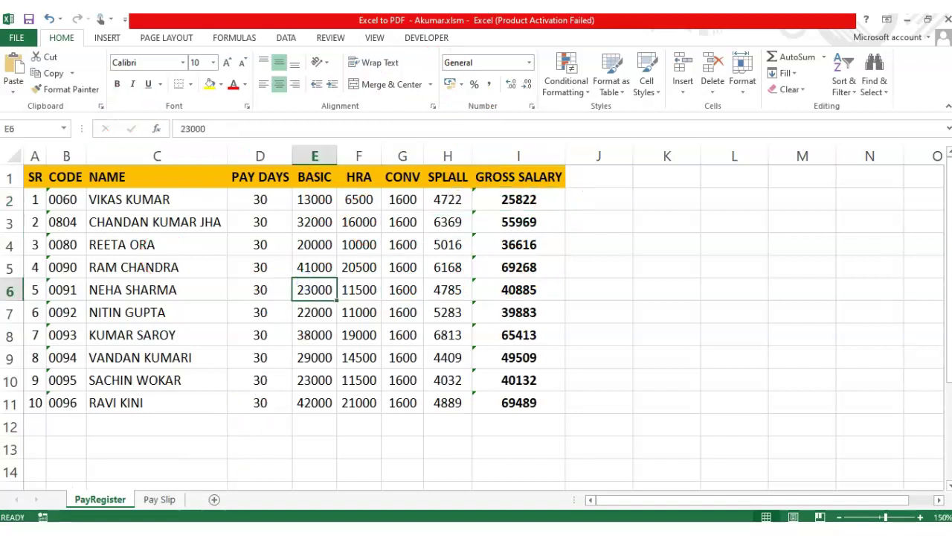
click(417, 38)
click(14, 82)
Select and copy the whole Create_PDF macro with its SR 1 To 2 loop from PDF_CODE
click(287, 192)
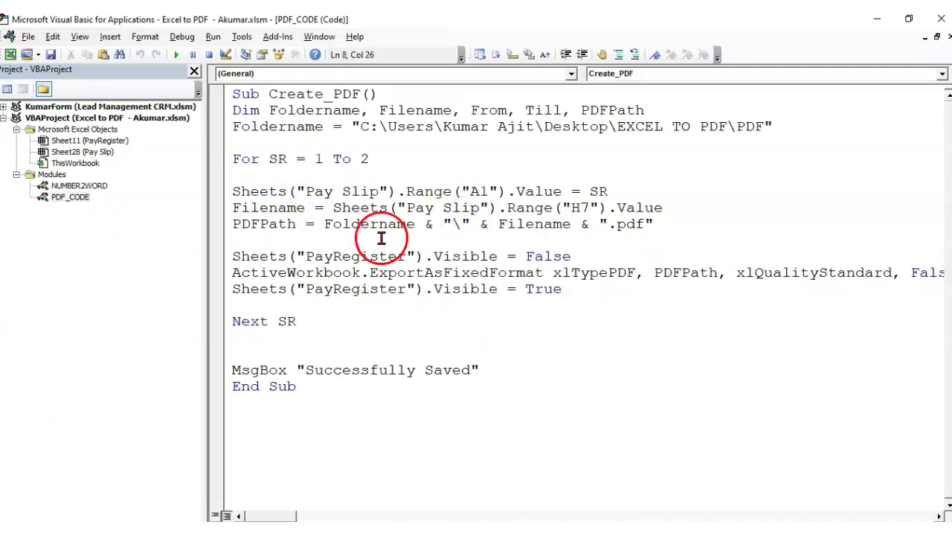
click(227, 94)
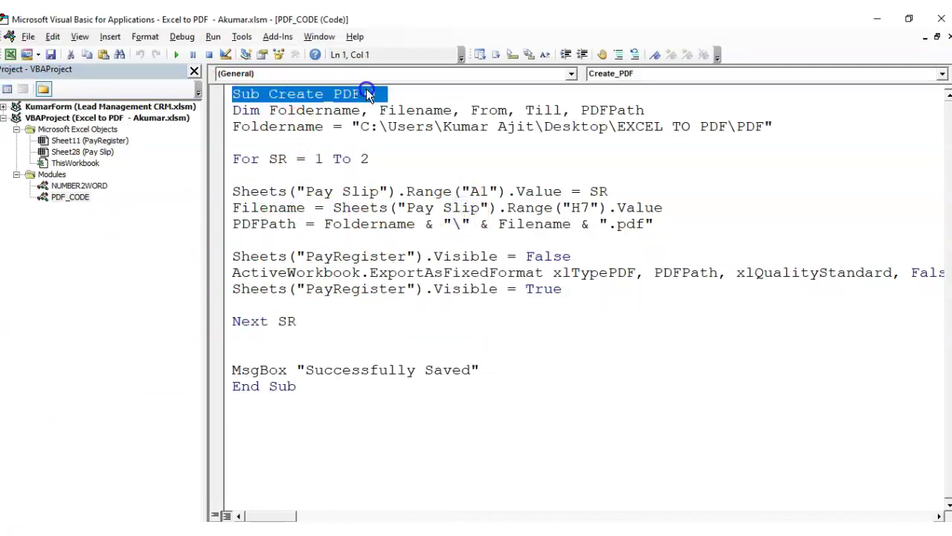
click(406, 144)
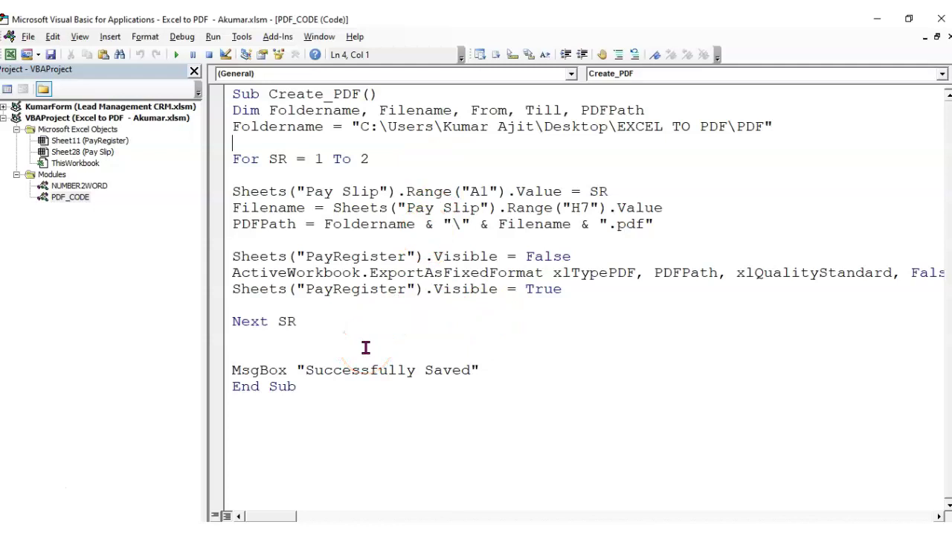
drag(297, 413, 218, 91)
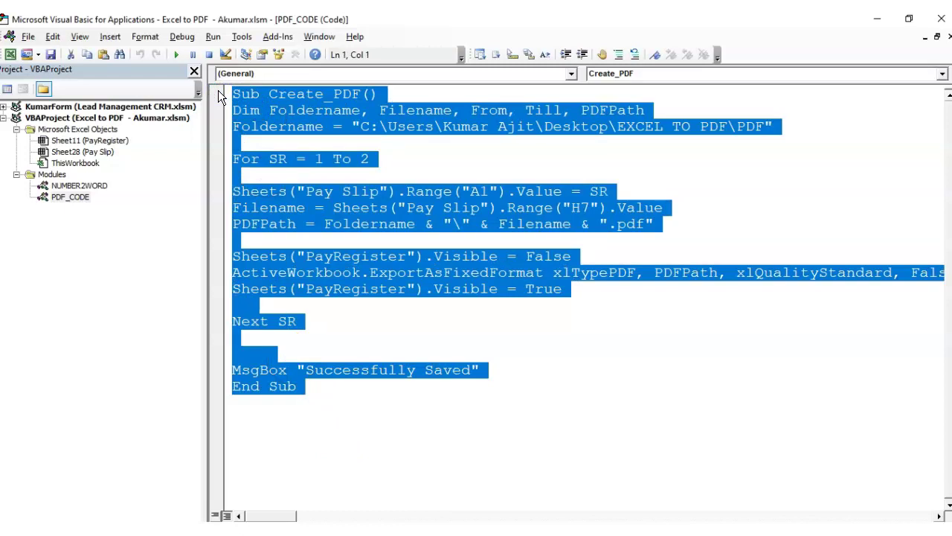
key(alt+Tab)
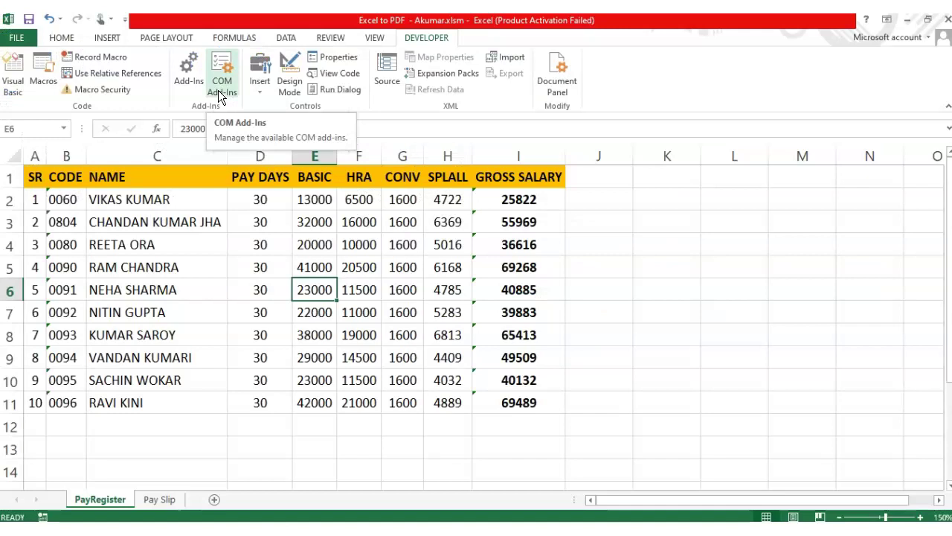
Show the Pay Slip sheet's code via View Code and place the cursor below CommandButton1_Click
click(170, 499)
right_click(170, 499)
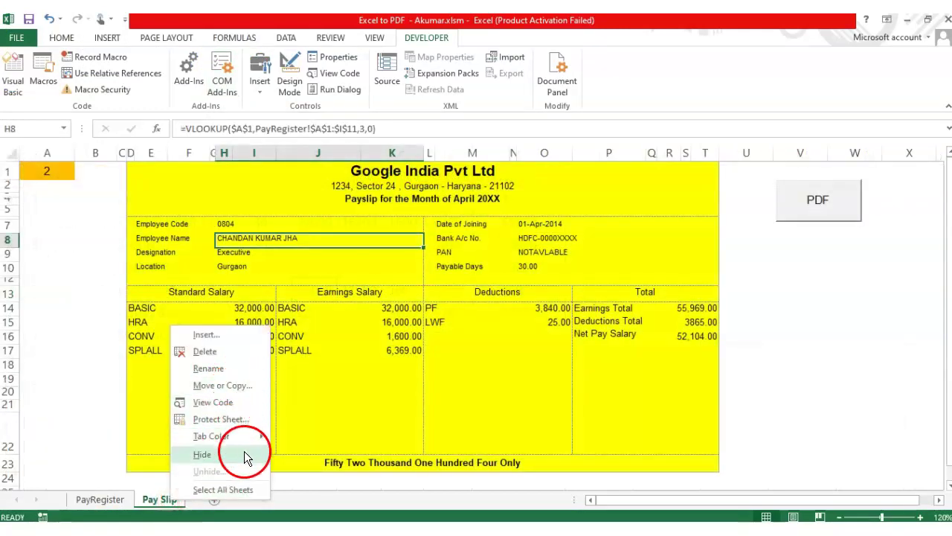
click(226, 406)
click(351, 206)
Paste the Create_PDF macro into the Pay Slip sheet's code and run it with F5
key(ctrl+v)
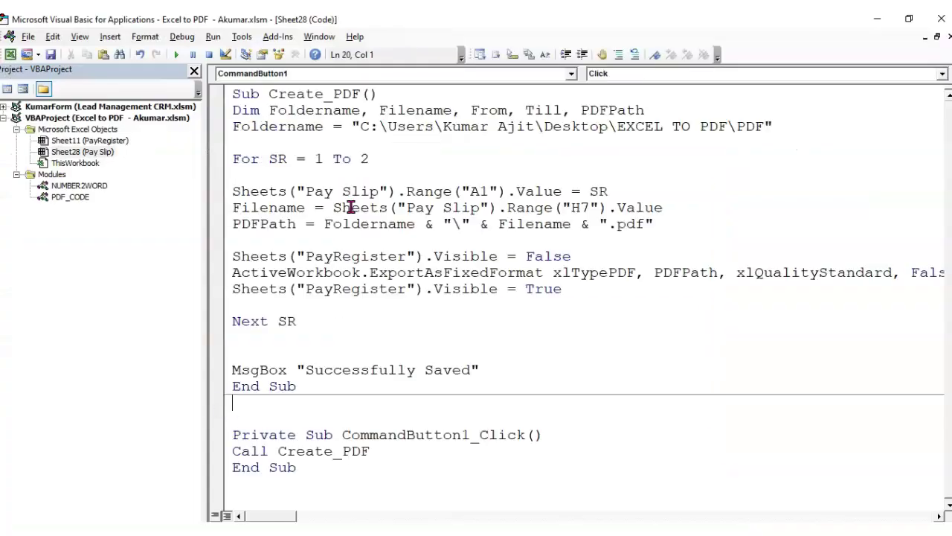
click(320, 209)
key(F5)
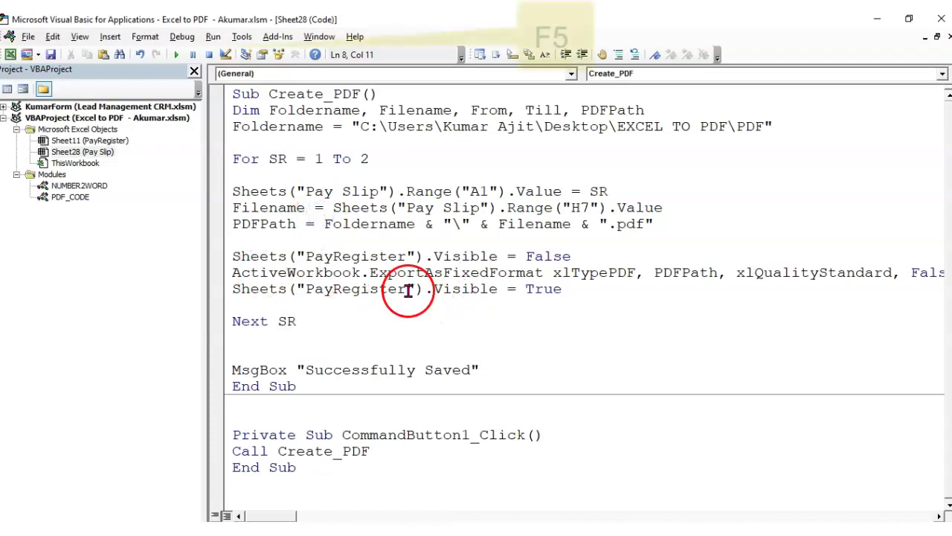
Glance at Excel, then switch the editor to the PDF_CODE module's Create_PDF macro
key(alt+Tab)
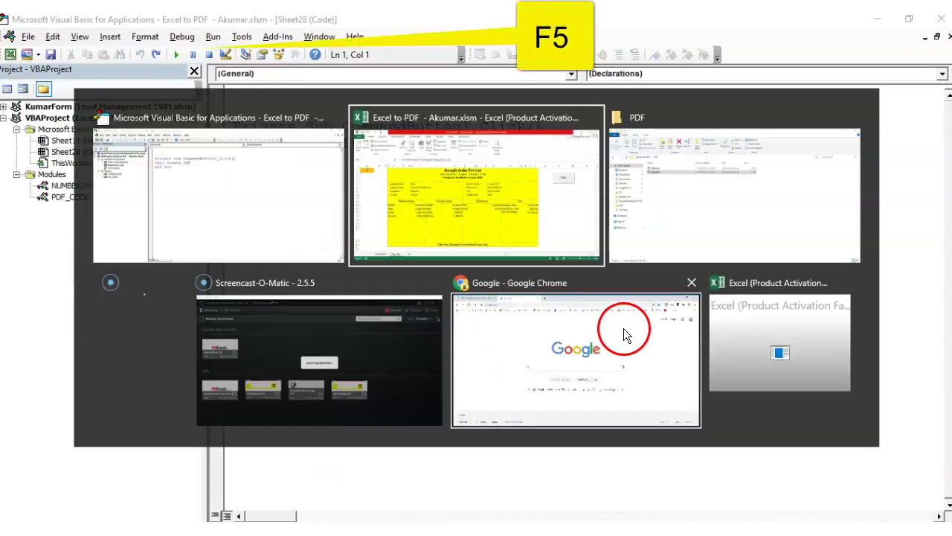
key(alt+Tab)
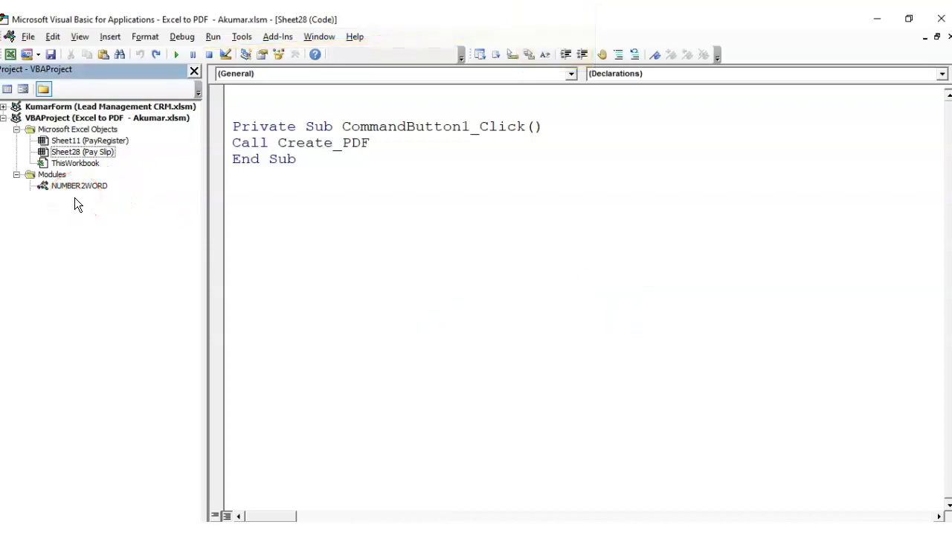
double_click(75, 200)
click(474, 239)
click(399, 158)
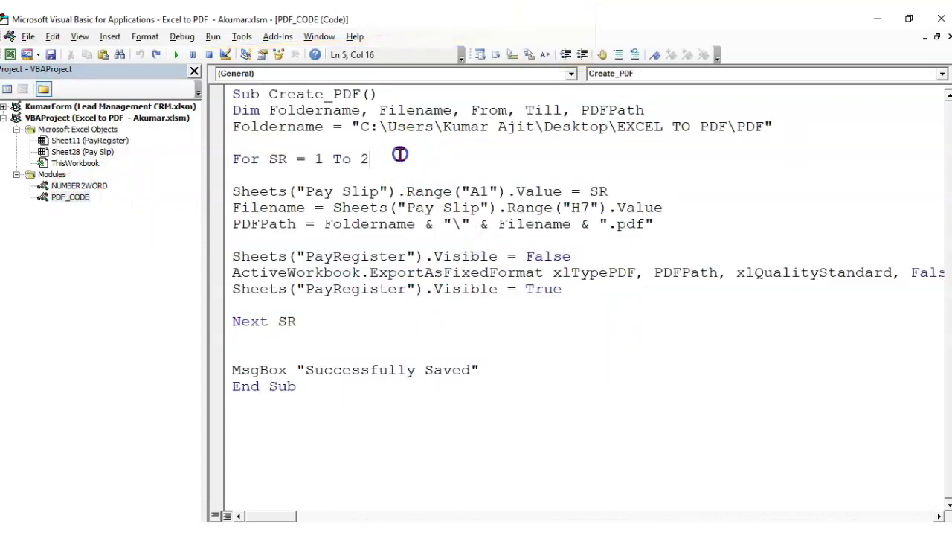
double_click(316, 158)
drag(317, 158, 378, 159)
click(319, 169)
click(478, 191)
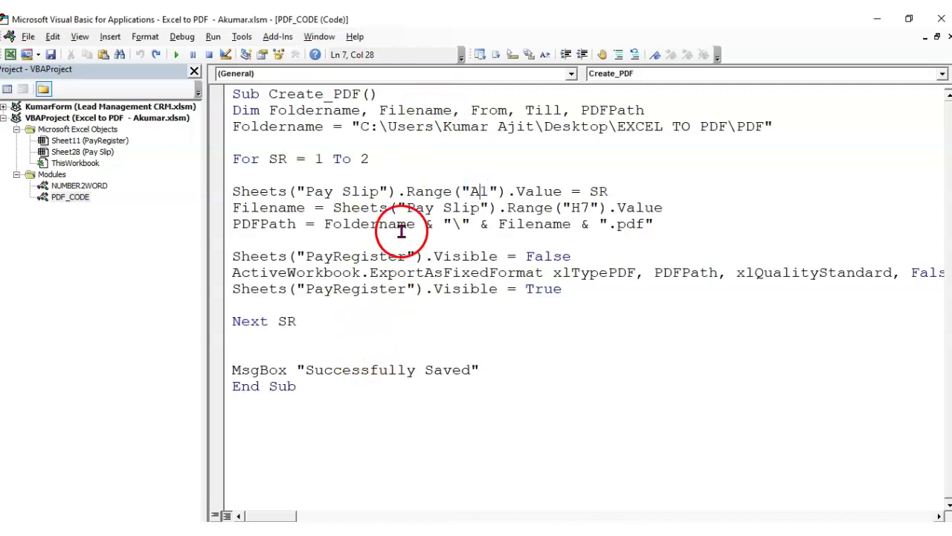
click(386, 160)
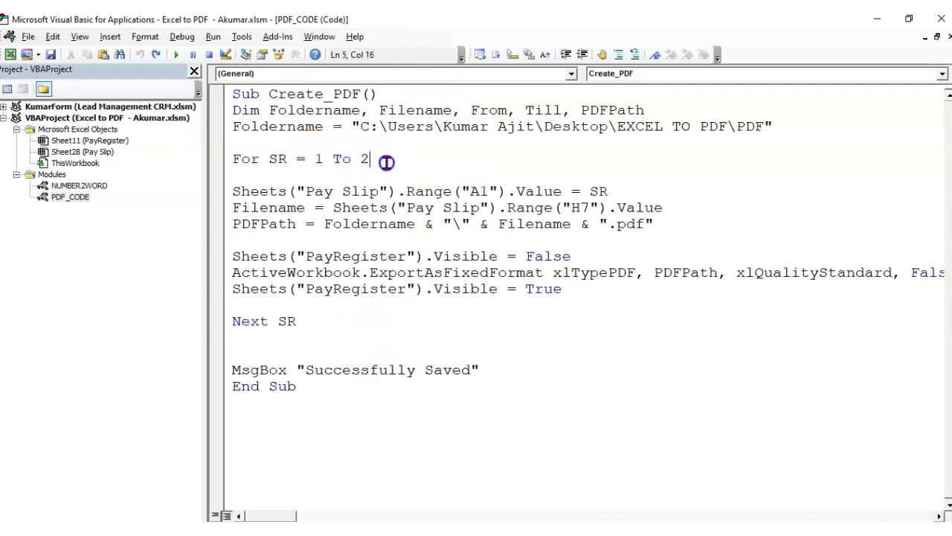
Compare the Pay Slip's A1 serial with the PayRegister SR numbers in A2:A11
key(alt+Tab)
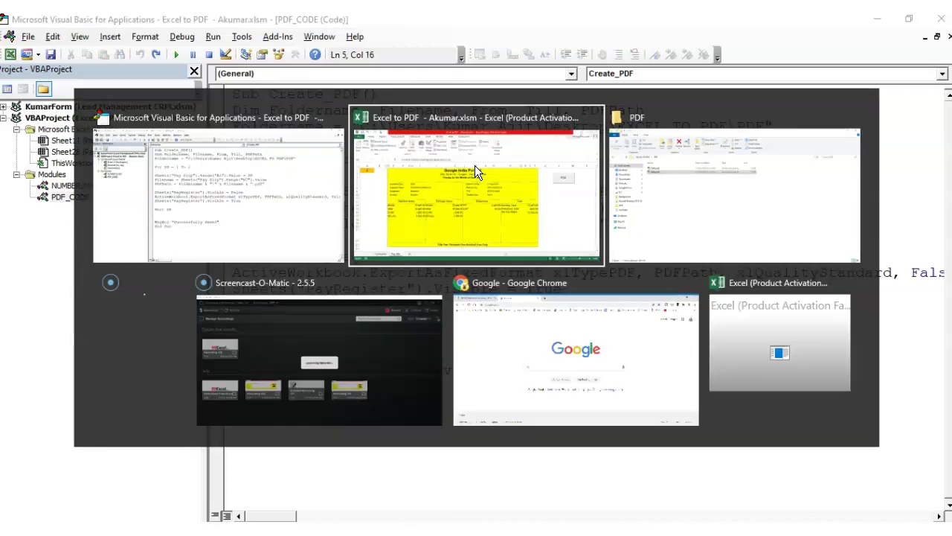
click(84, 197)
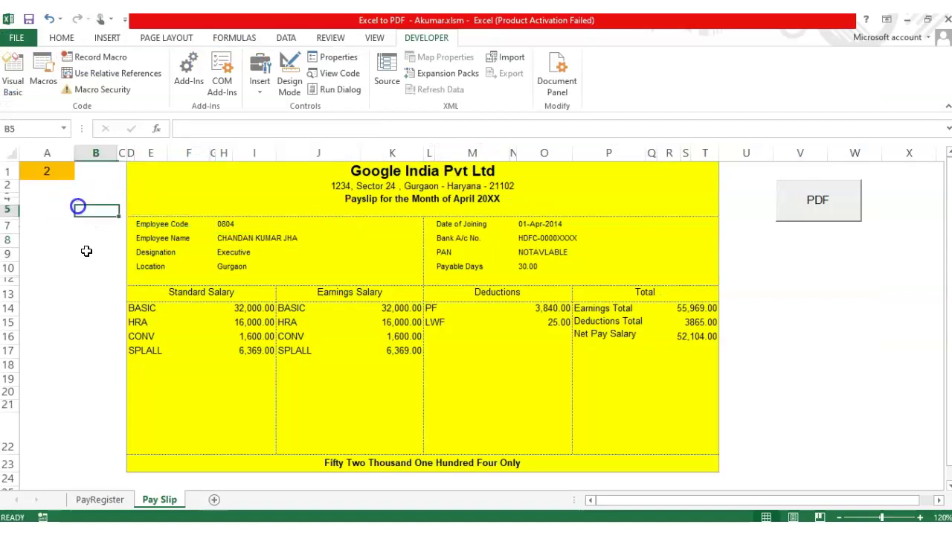
click(53, 172)
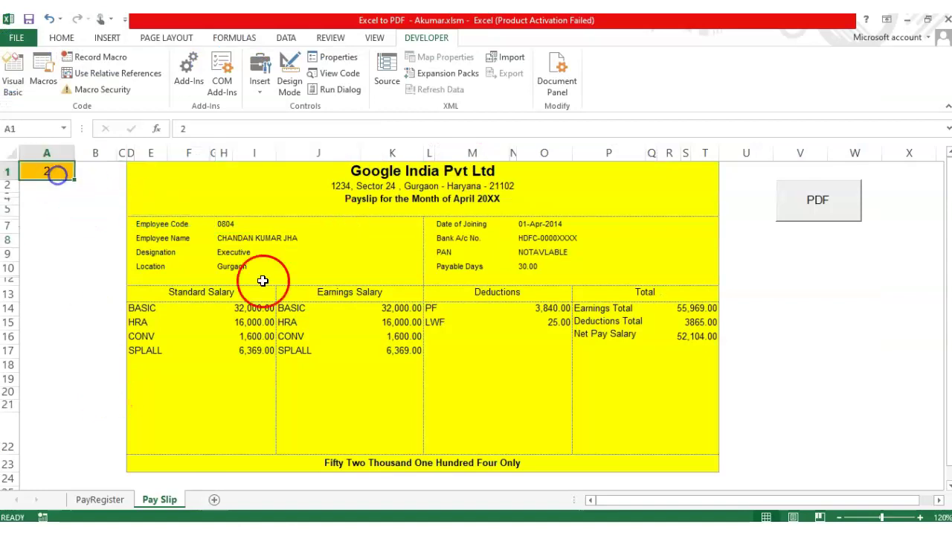
click(99, 500)
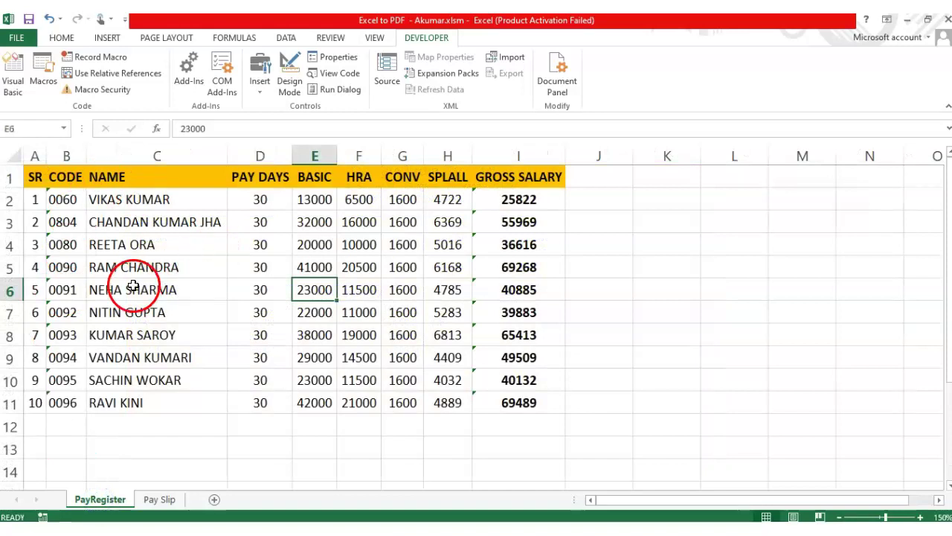
click(134, 287)
click(40, 199)
drag(45, 258, 44, 404)
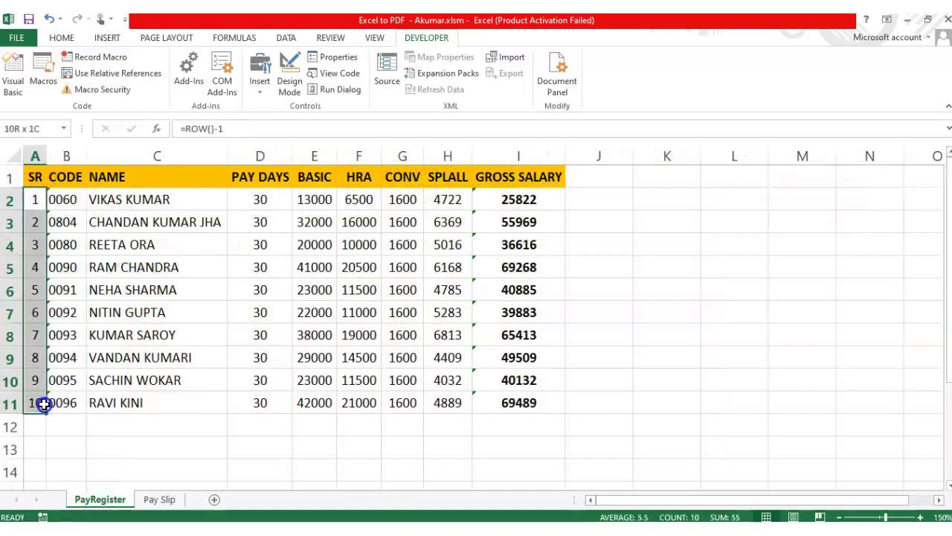
click(112, 375)
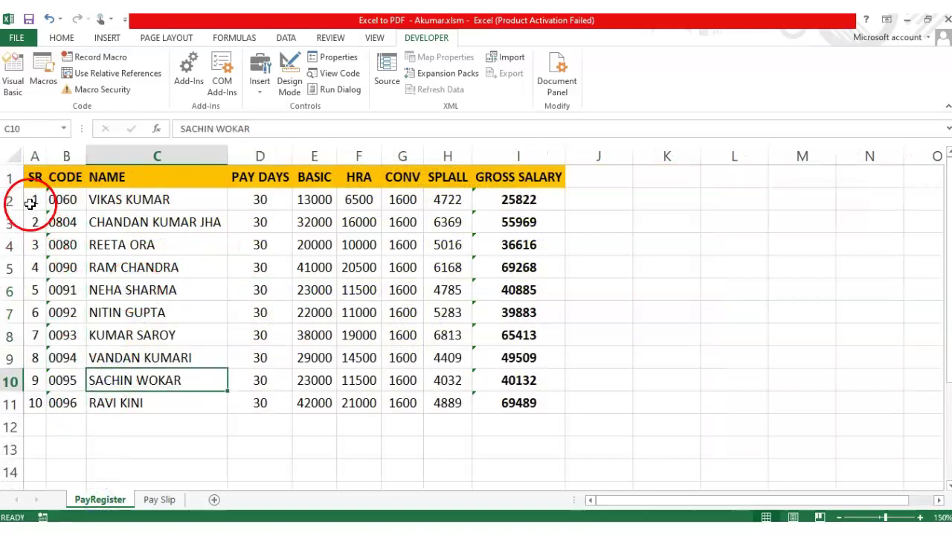
drag(29, 203, 43, 389)
Check the Employee Code lookup in H7, then reopen the Create_PDF macro code
click(170, 484)
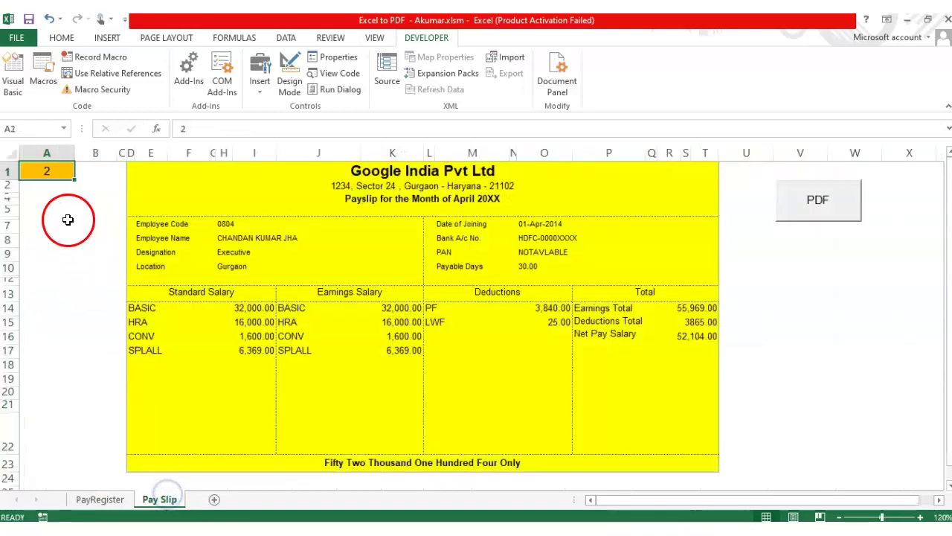
click(225, 225)
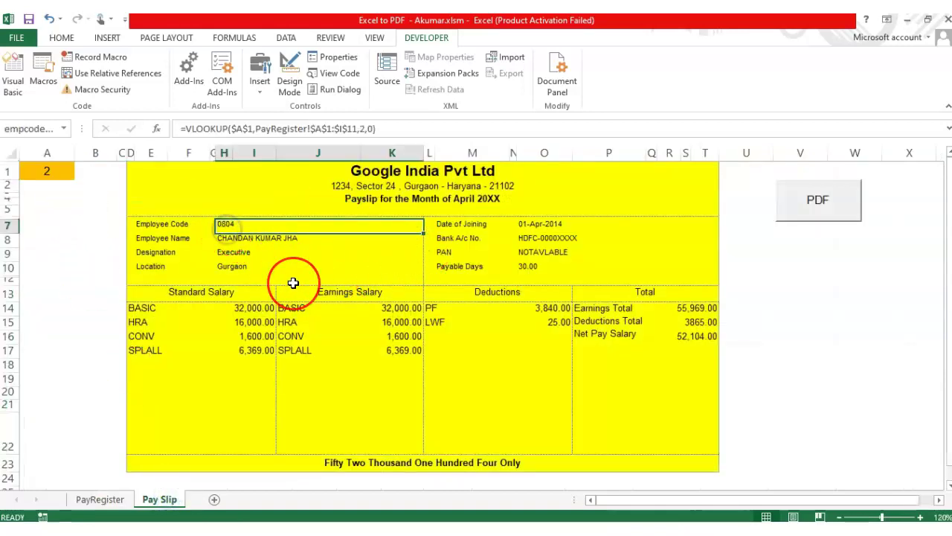
click(19, 77)
click(502, 236)
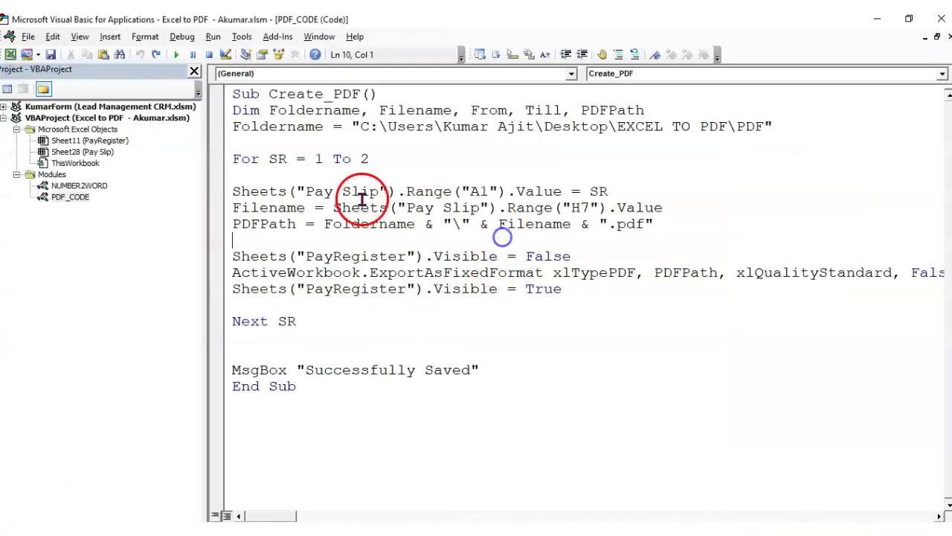
click(317, 159)
double_click(367, 159)
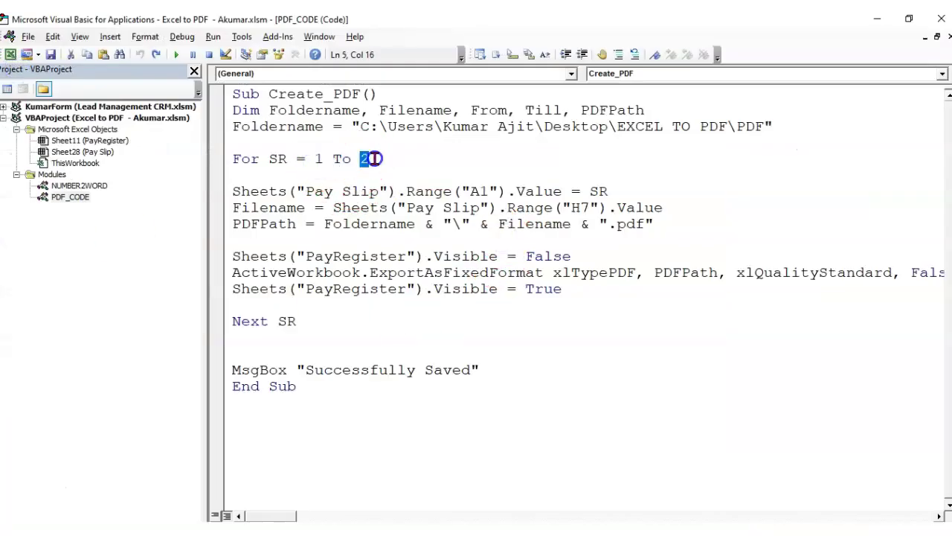
click(390, 184)
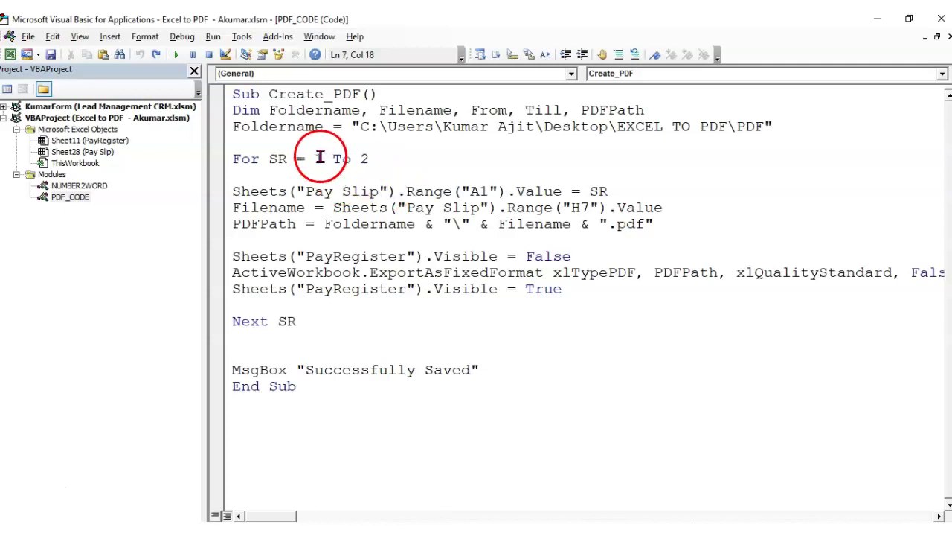
click(376, 174)
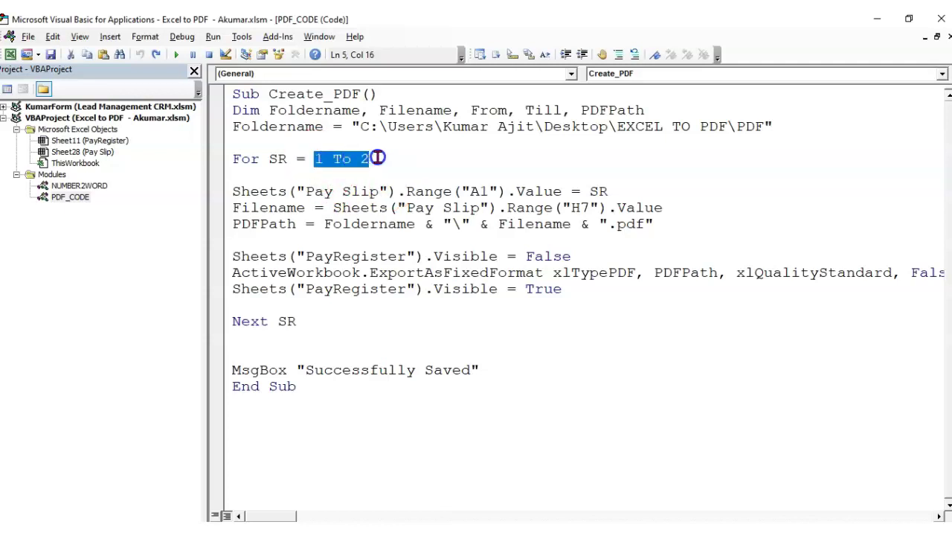
drag(372, 94, 359, 357)
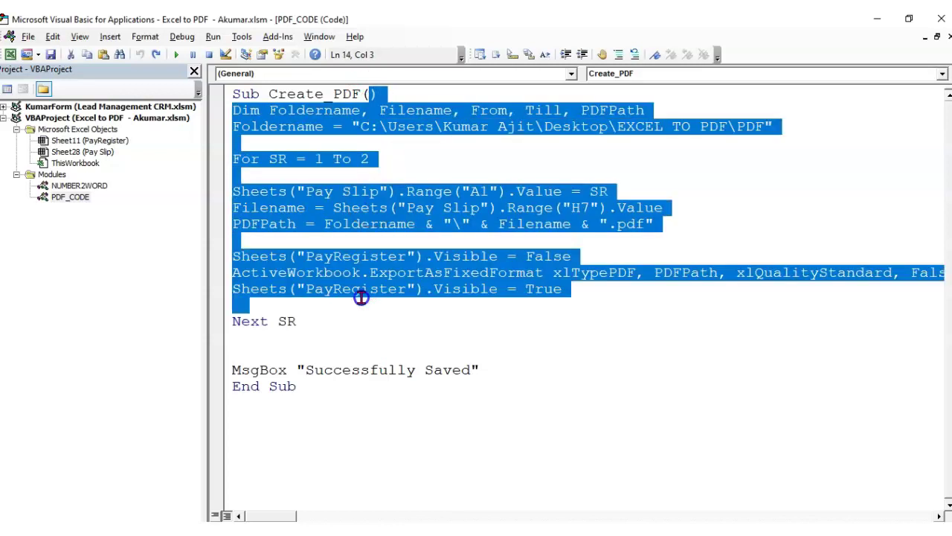
click(441, 368)
drag(328, 407, 245, 94)
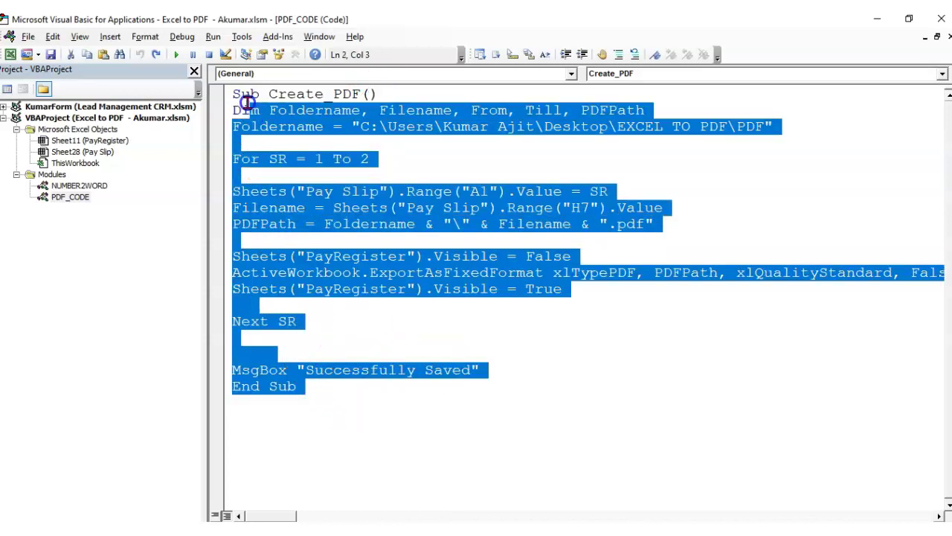
click(325, 175)
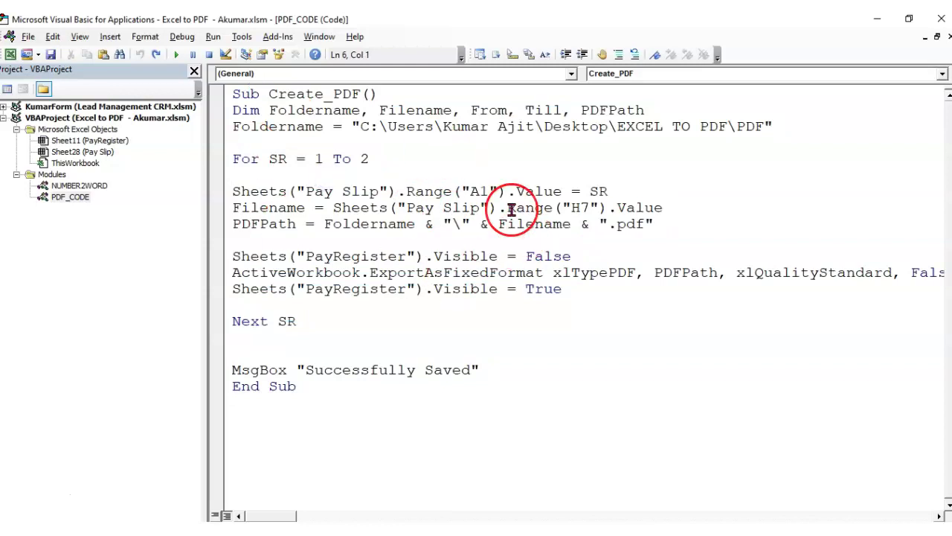
key(alt+F11)
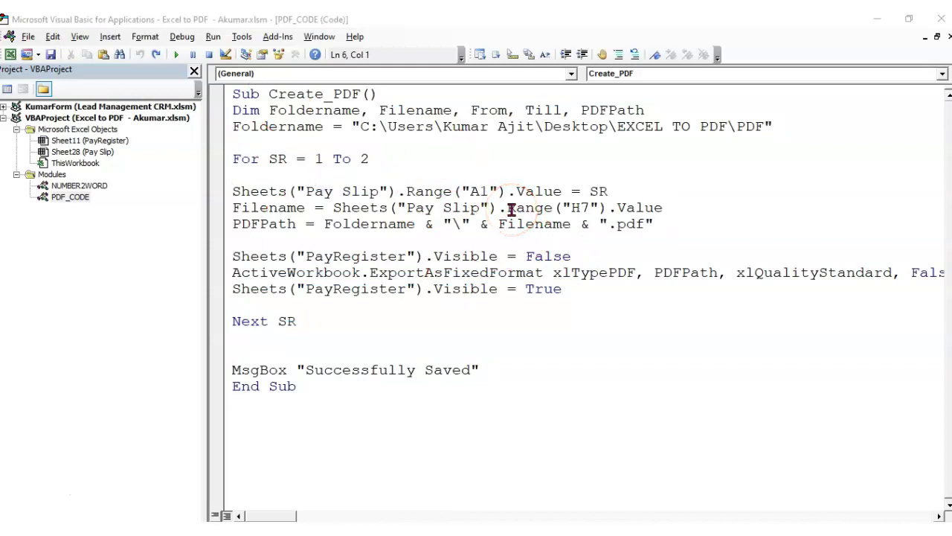
key(alt+F11)
click(562, 305)
click(224, 277)
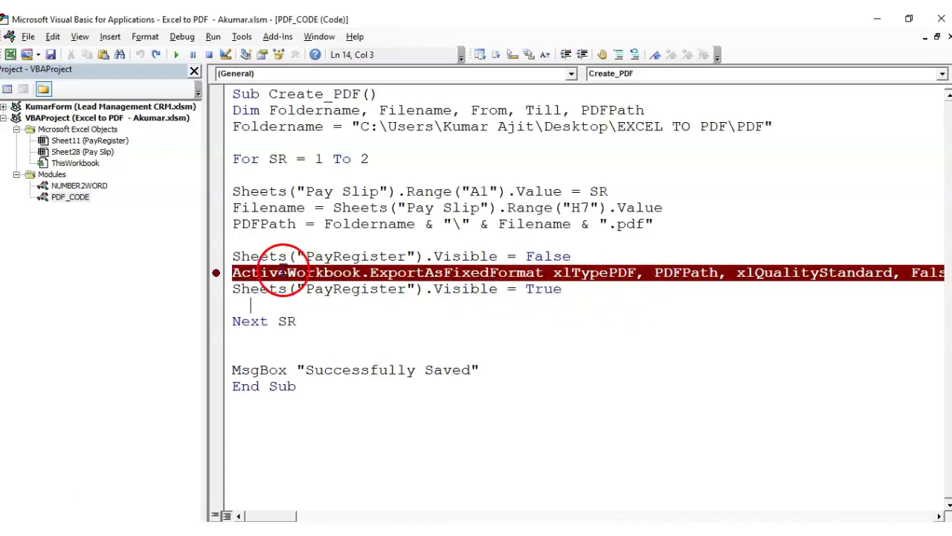
click(216, 274)
click(415, 192)
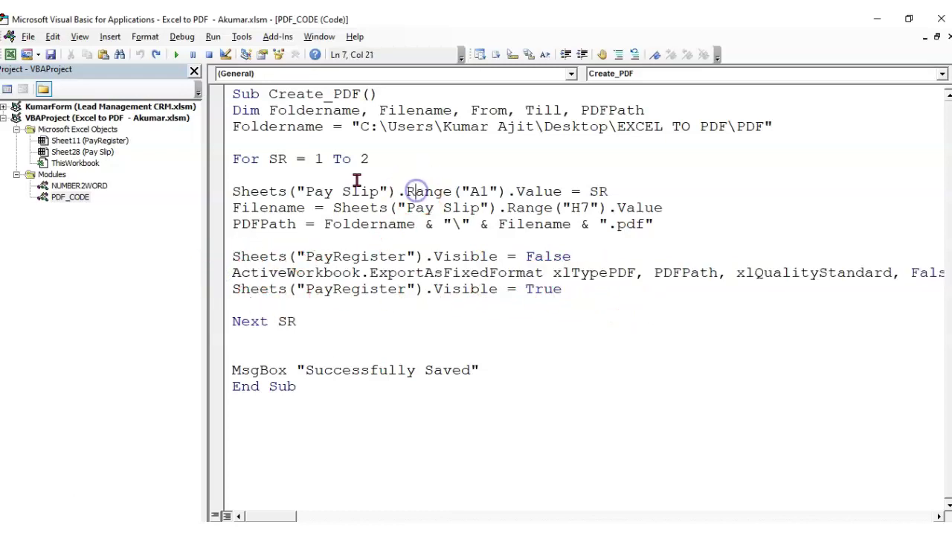
drag(234, 93, 383, 94)
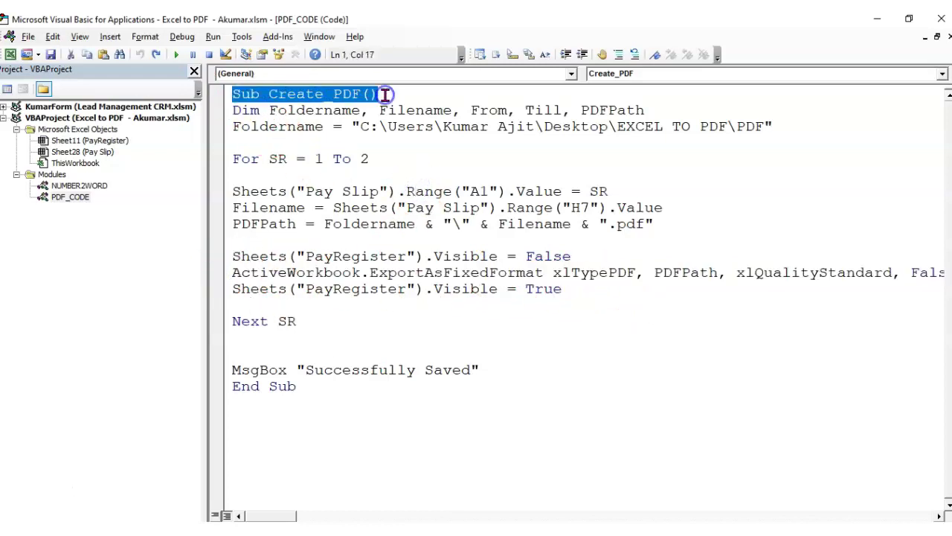
click(386, 93)
key(Return)
drag(268, 94, 286, 95)
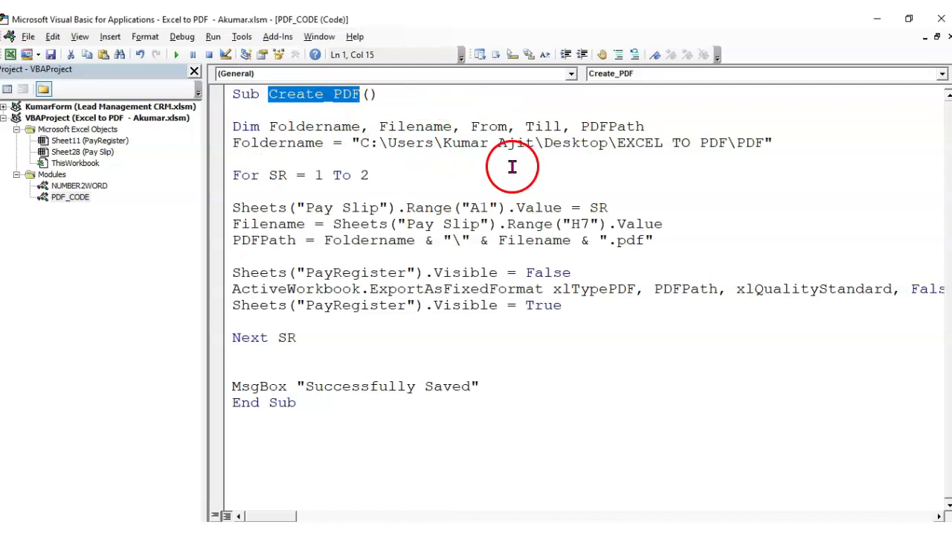
click(355, 179)
click(659, 117)
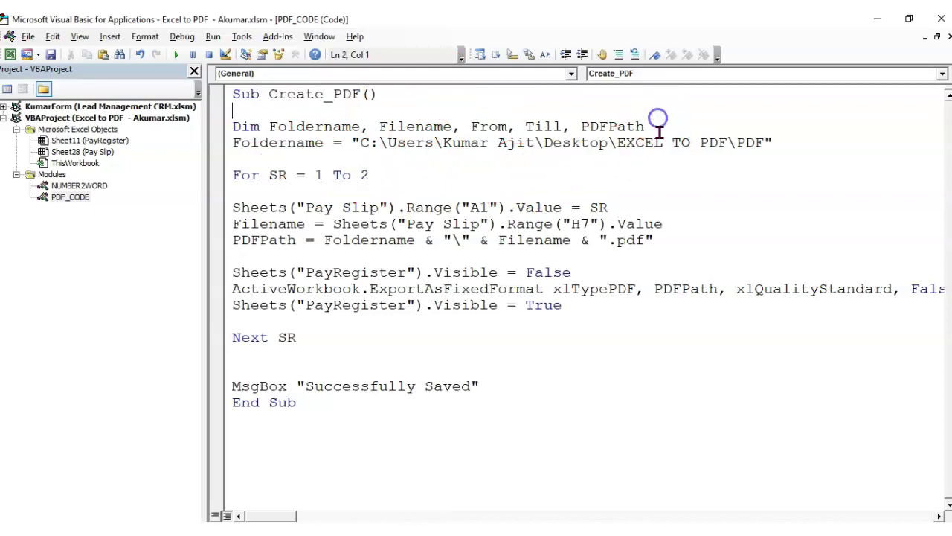
drag(234, 128, 651, 124)
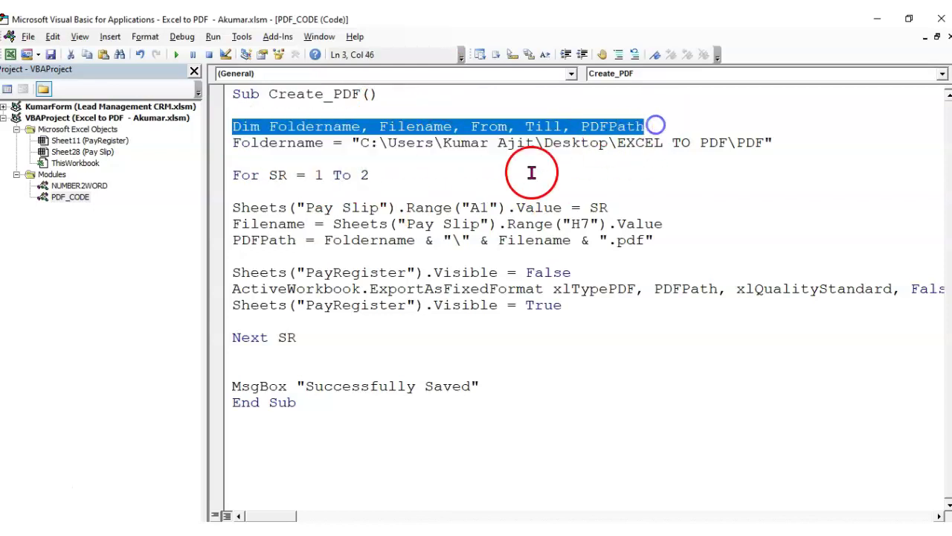
click(404, 174)
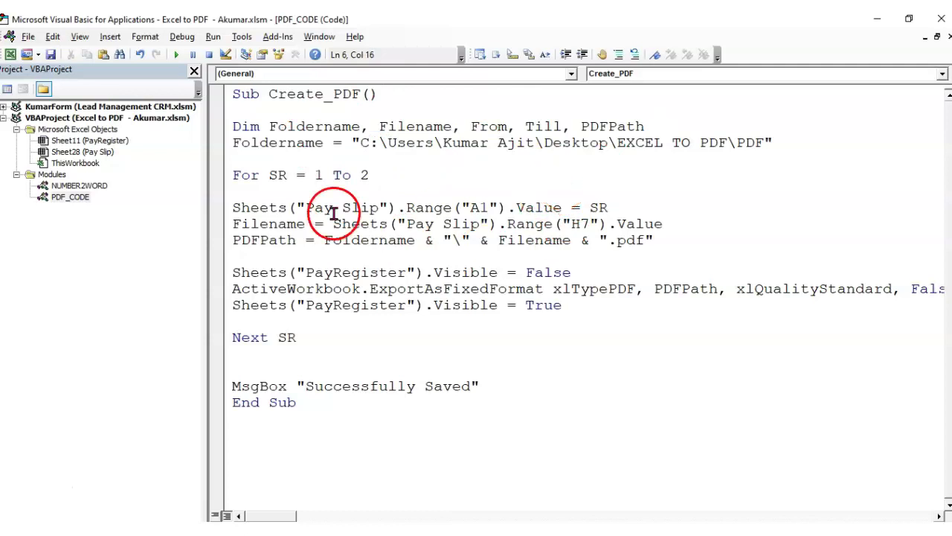
click(242, 157)
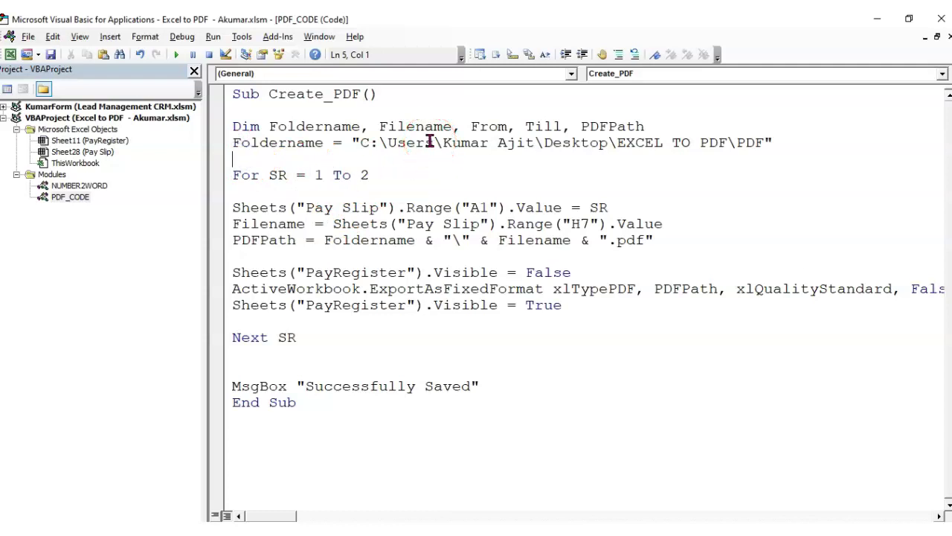
click(242, 127)
click(425, 186)
click(424, 165)
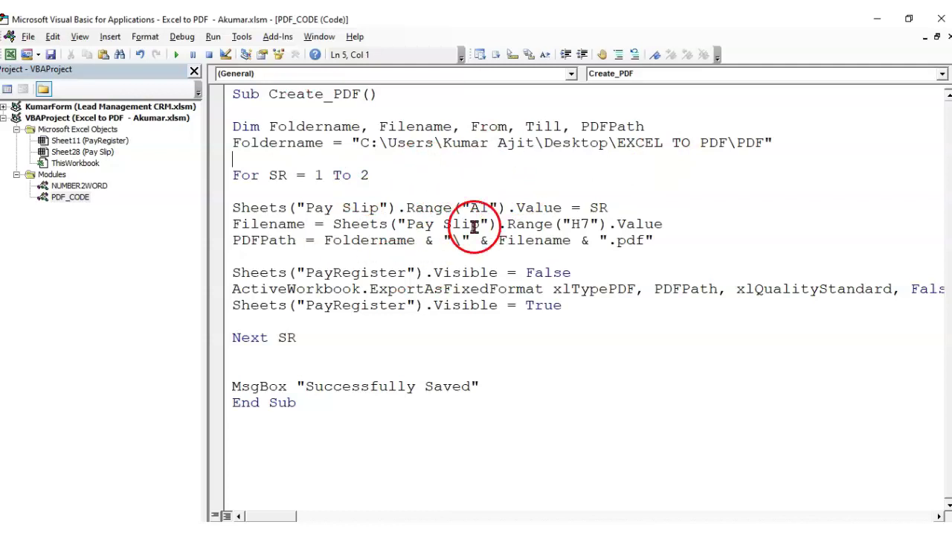
click(256, 127)
Remove the unused From and Till variables from the Dim declaration, keeping Foldername, Filename, PDFPath
double_click(312, 128)
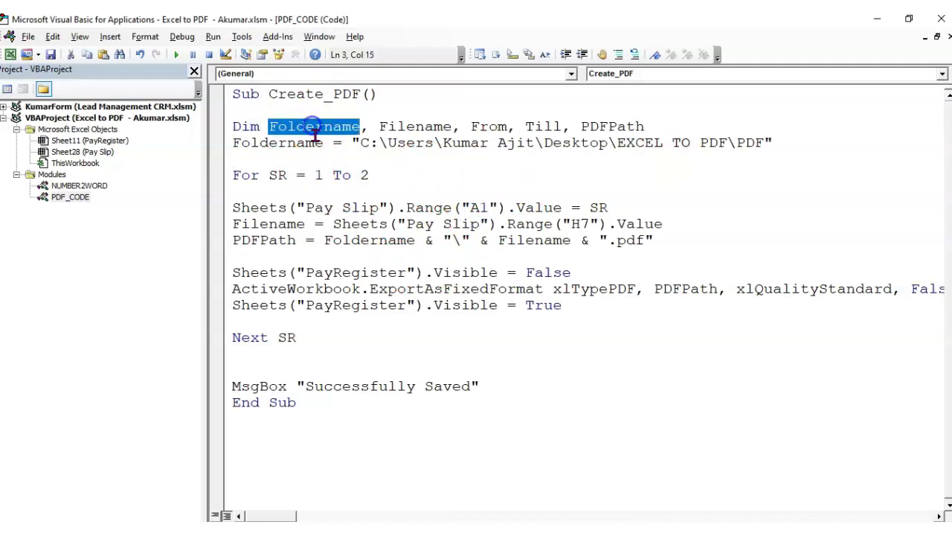
double_click(415, 126)
click(554, 126)
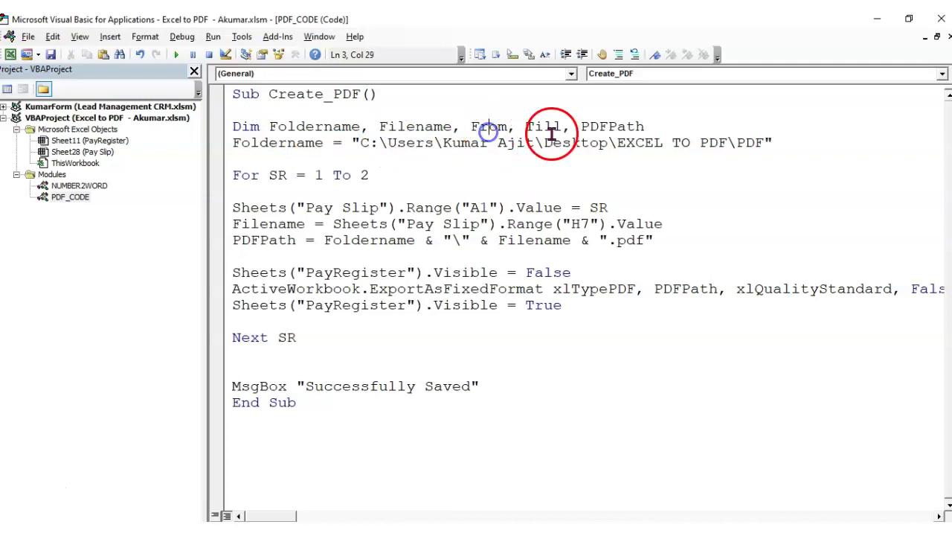
drag(471, 127, 536, 126)
right_click(666, 192)
key(Delete)
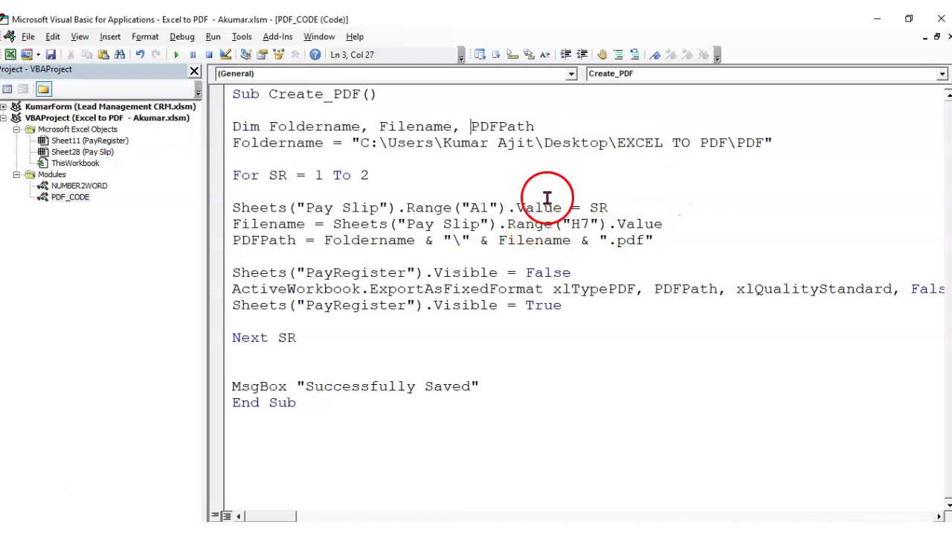
double_click(504, 127)
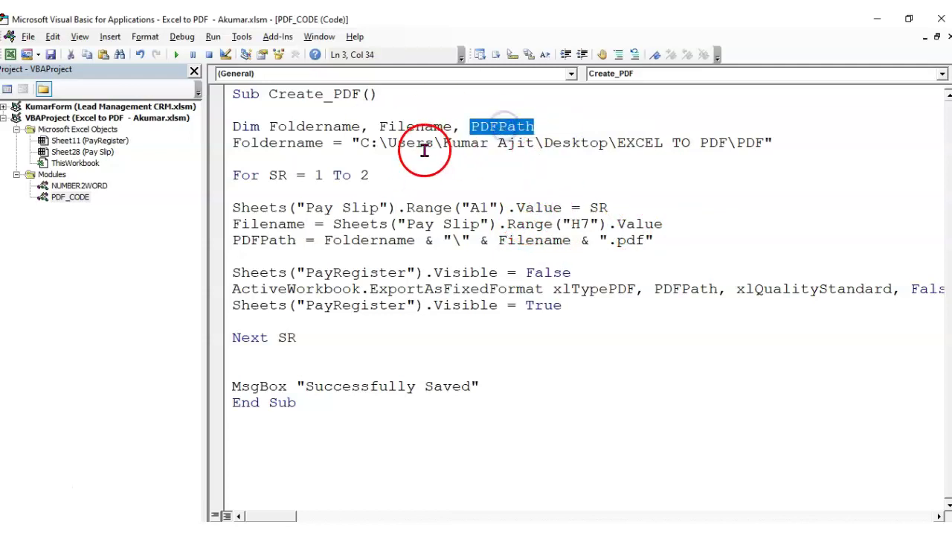
drag(270, 126, 534, 127)
click(526, 187)
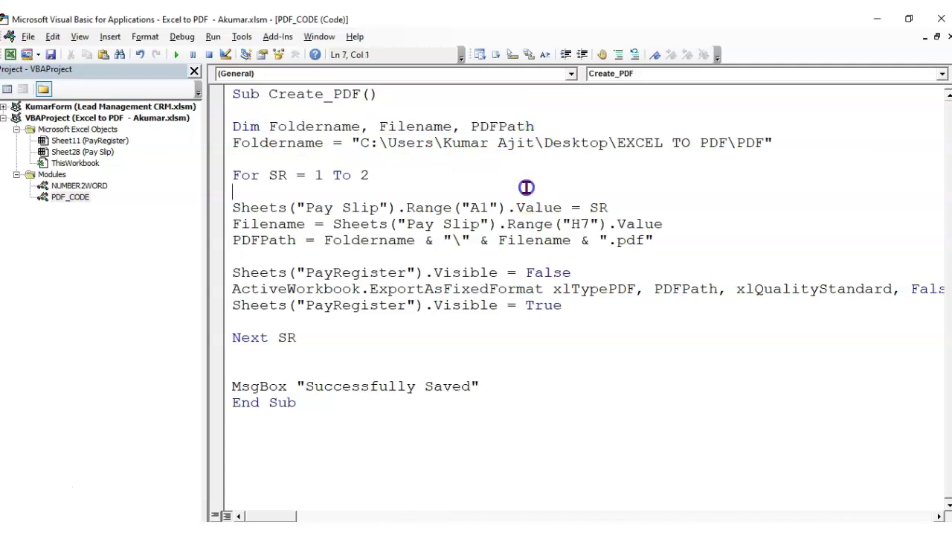
Review the Foldername assignment and its quoted output folder path
click(390, 159)
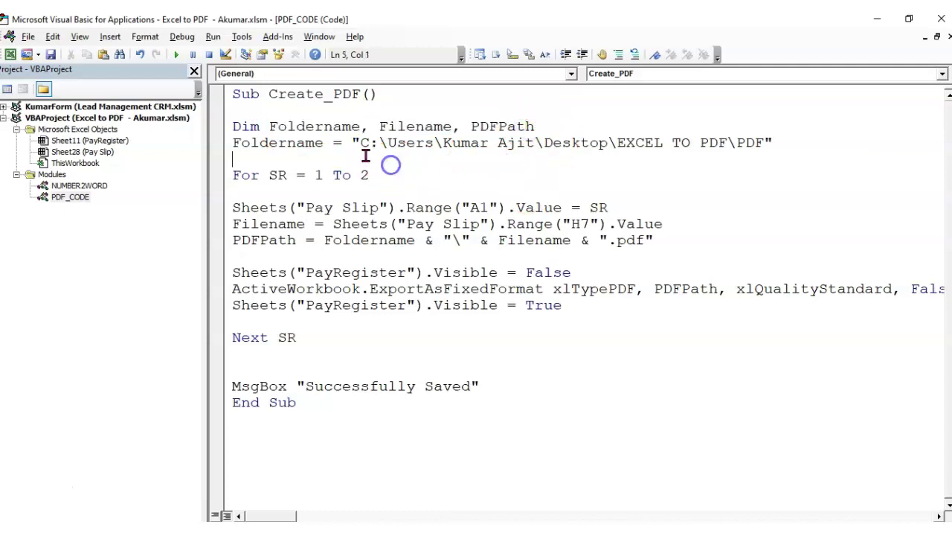
click(305, 127)
double_click(305, 126)
drag(233, 142, 257, 143)
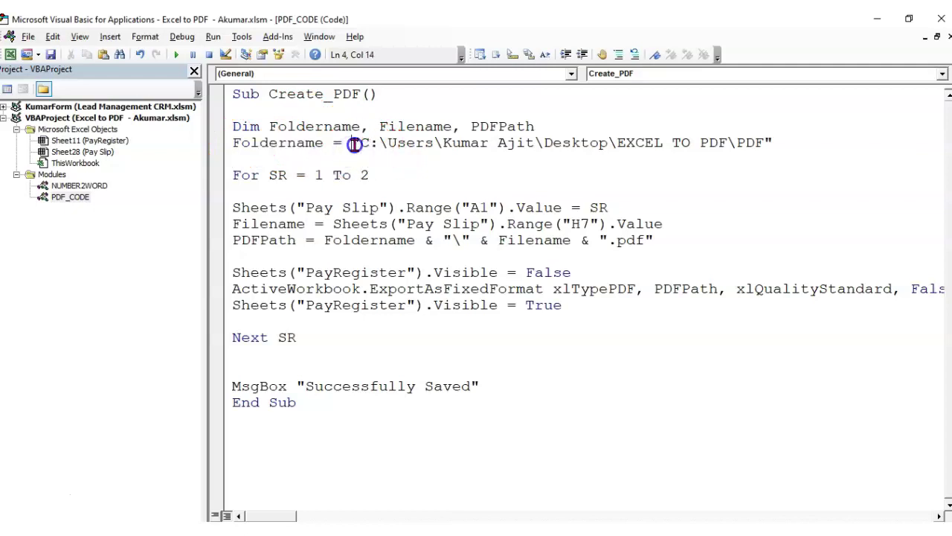
drag(352, 143, 492, 153)
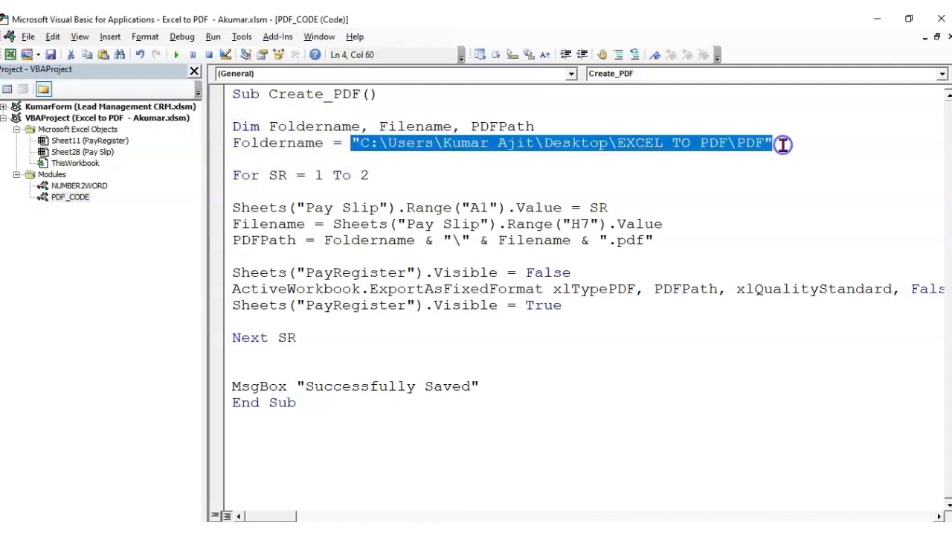
click(408, 92)
click(610, 190)
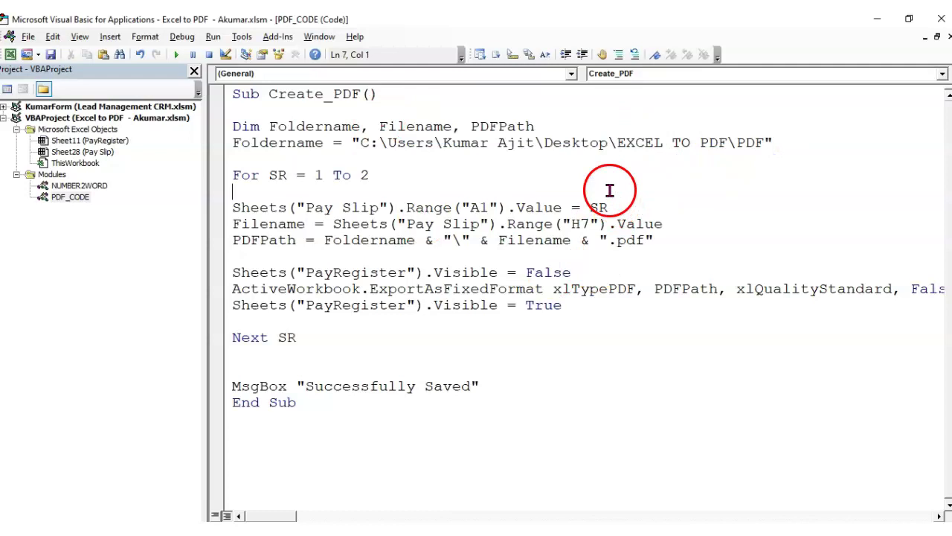
click(383, 144)
drag(362, 143, 728, 144)
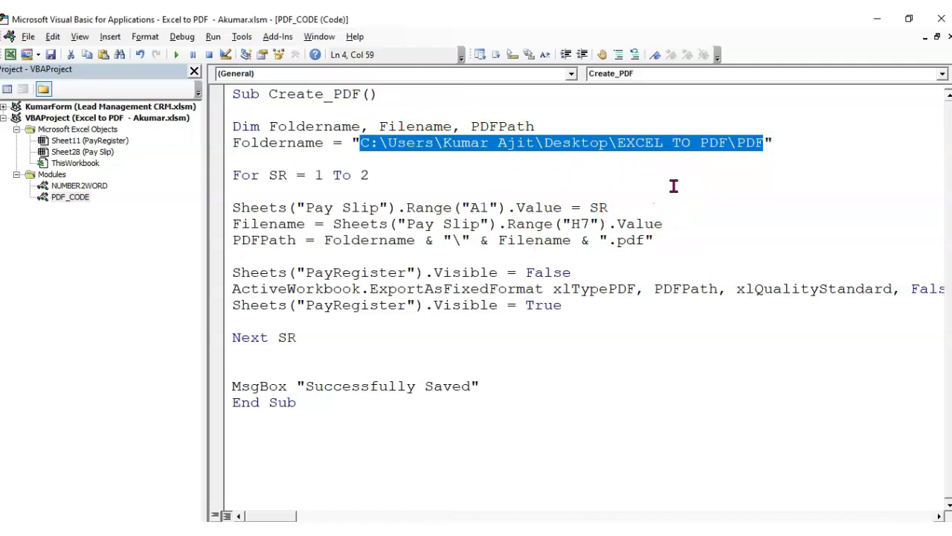
click(400, 176)
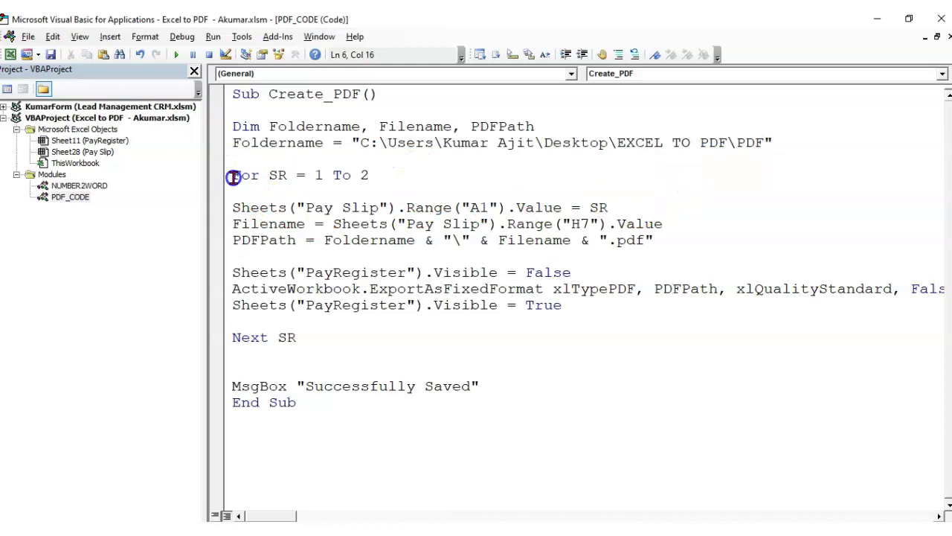
Review the For SR = 1 To 2 loop and its Sheets statement, then return to Excel
drag(234, 179, 429, 184)
click(414, 186)
click(377, 176)
click(347, 257)
drag(232, 176, 279, 179)
click(376, 225)
double_click(278, 176)
click(334, 221)
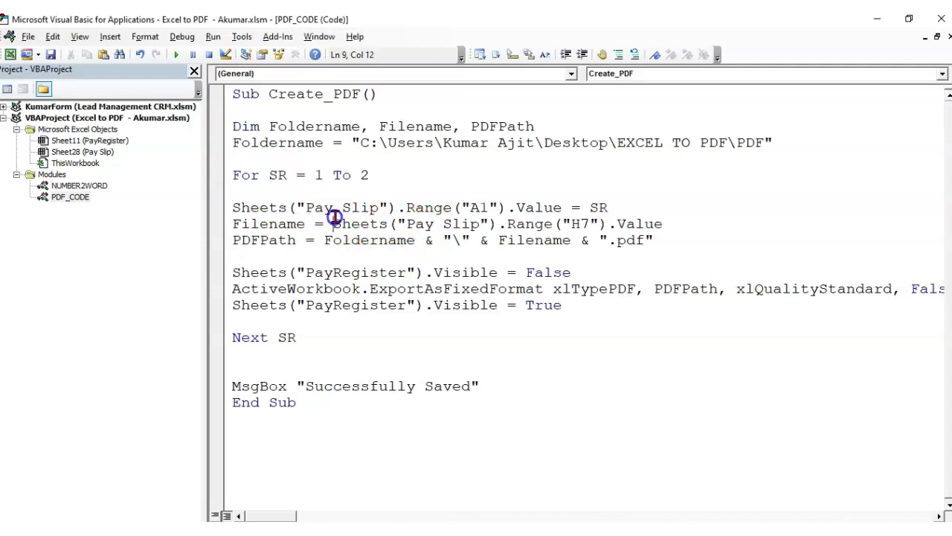
click(317, 175)
click(382, 194)
drag(232, 208, 630, 208)
click(616, 253)
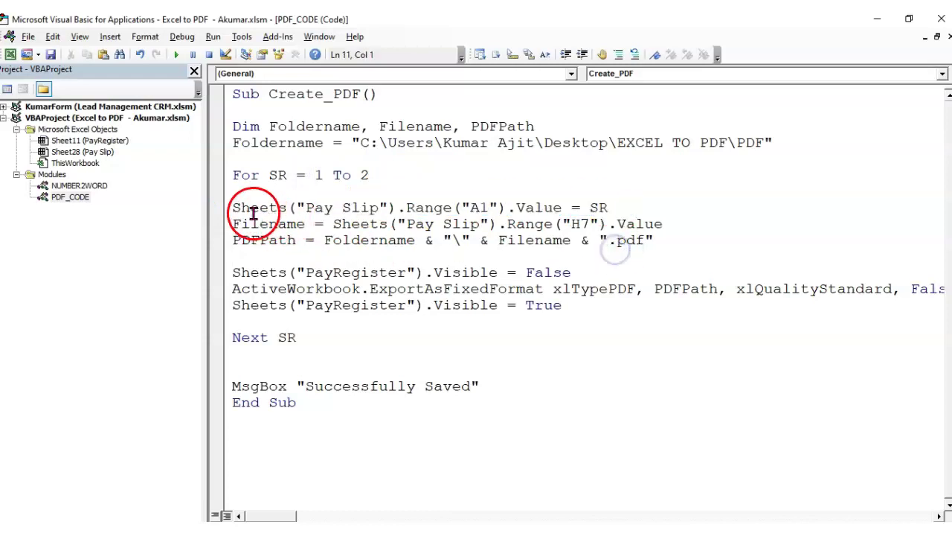
drag(229, 207, 270, 208)
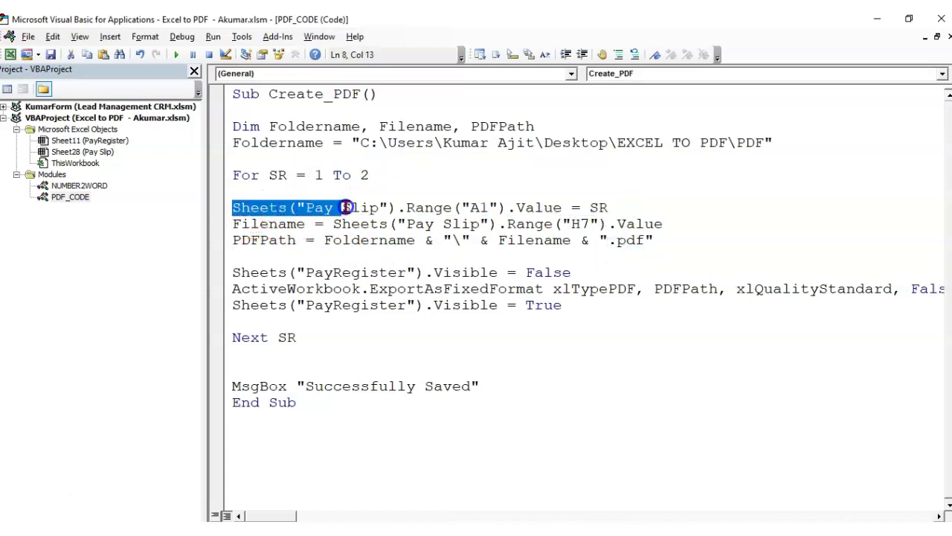
key(alt+Tab)
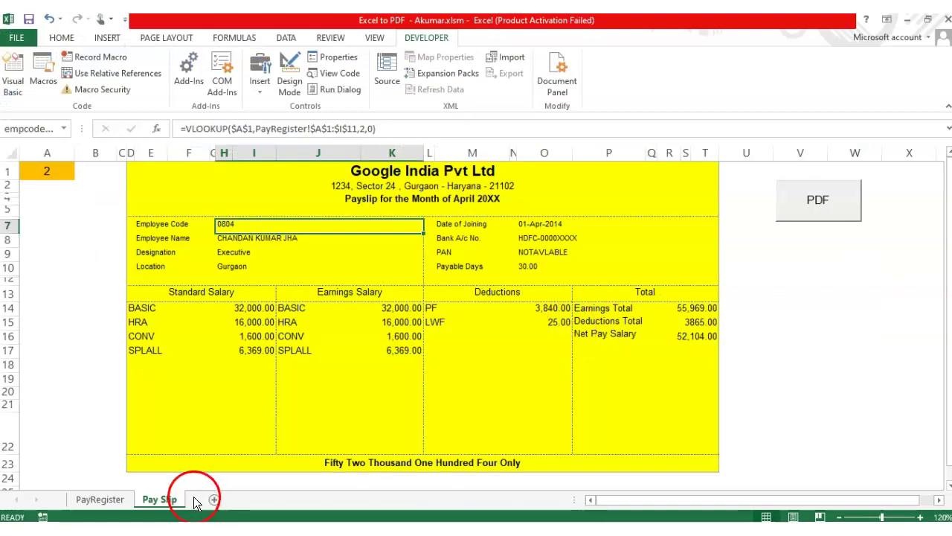
Compare the macro's statements writing SR into A1 and building the file name with cell A1
key(alt+Tab)
click(387, 272)
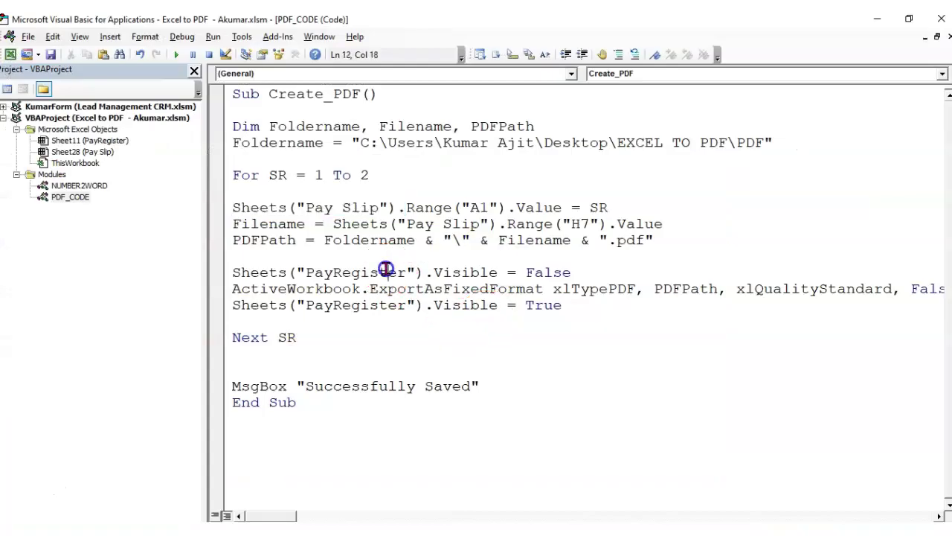
double_click(437, 207)
drag(442, 208, 625, 207)
click(648, 207)
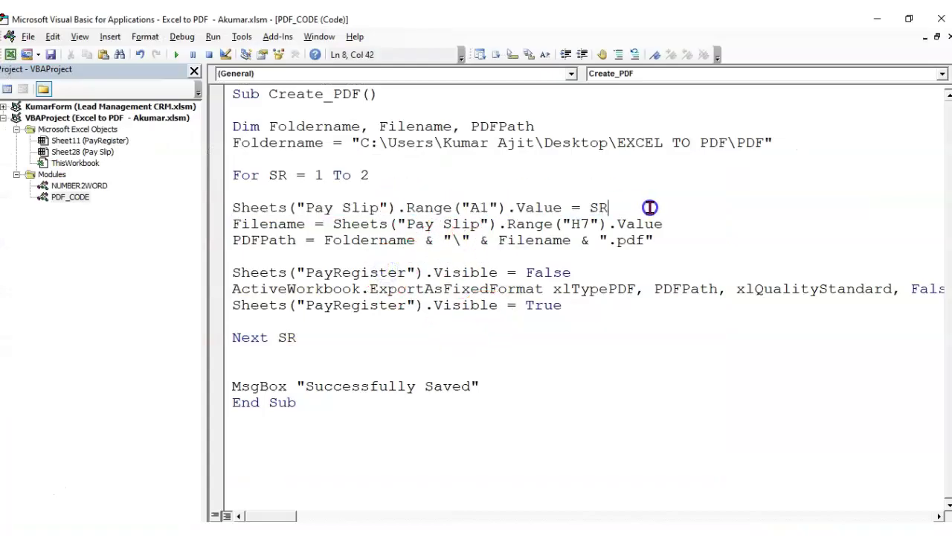
click(315, 208)
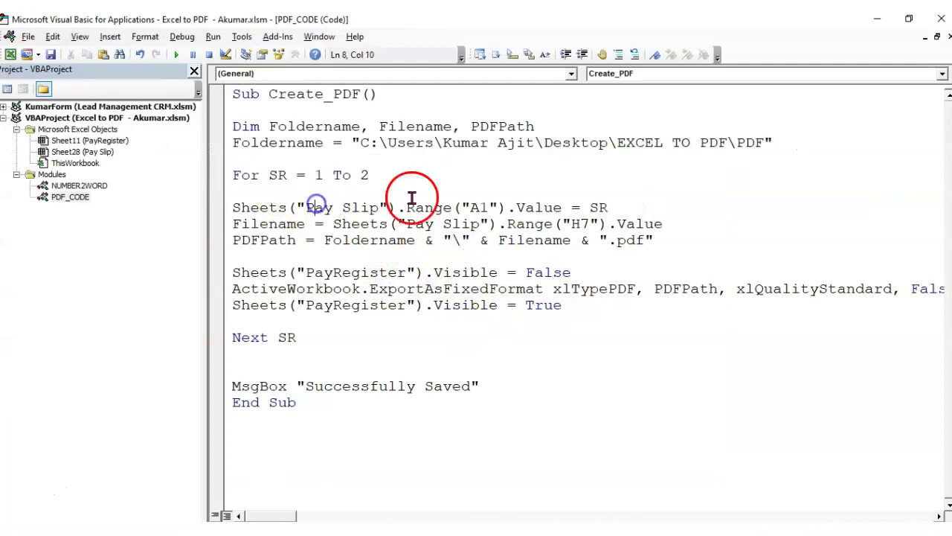
key(alt+Tab)
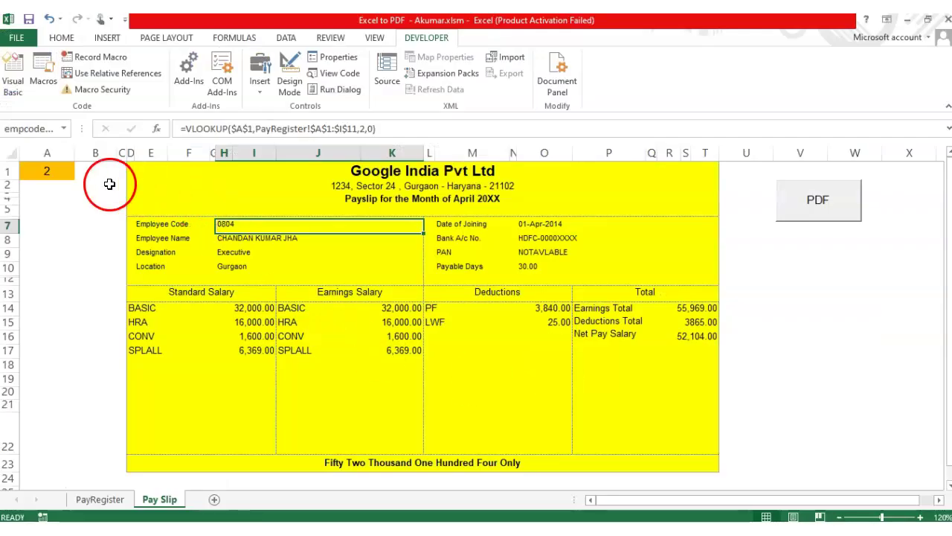
click(58, 170)
key(alt+Tab)
click(601, 223)
click(240, 224)
click(320, 235)
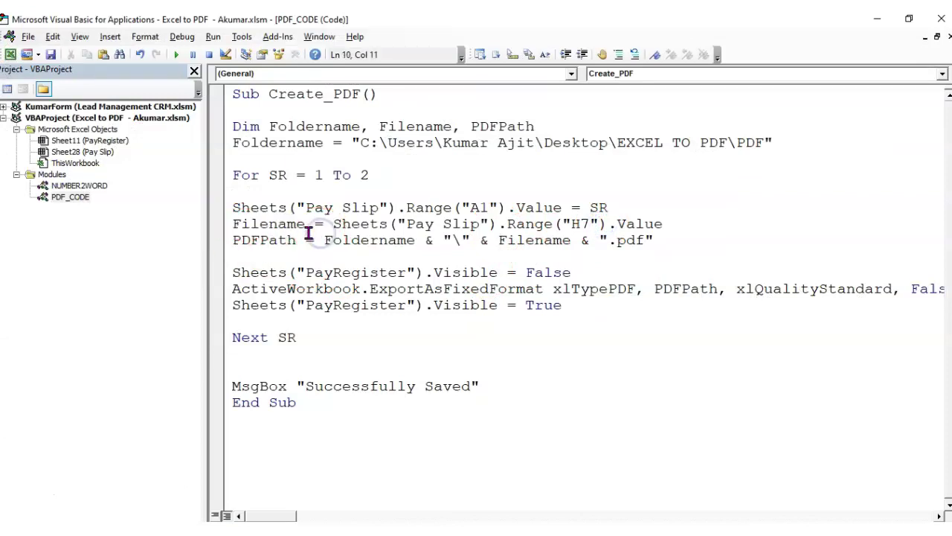
Enter serial number 1 in cell A1 of the Pay Slip sheet
key(alt+Tab)
click(54, 174)
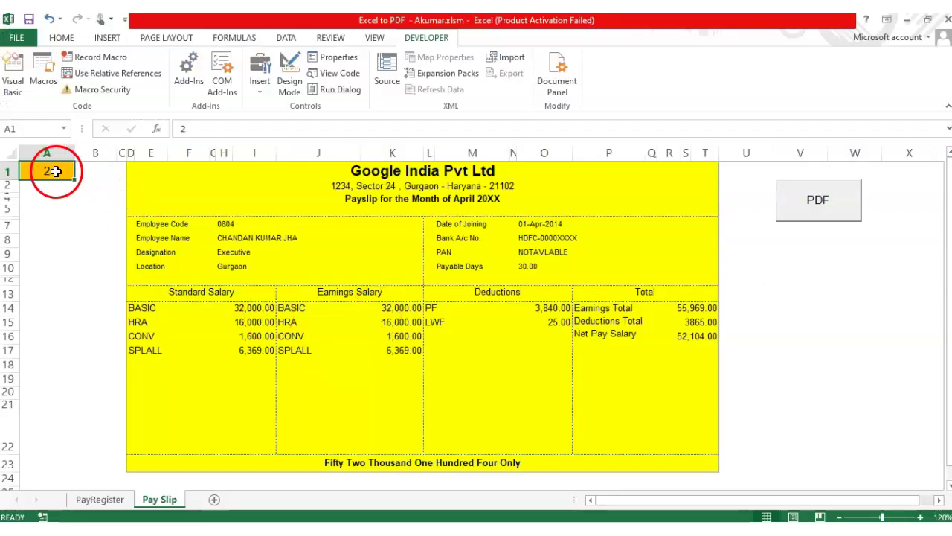
text(1)
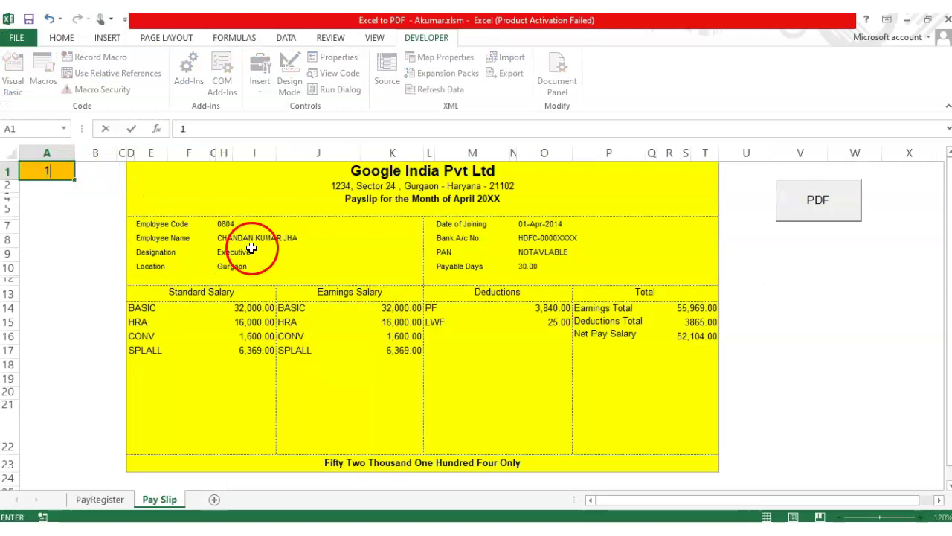
key(Return)
click(240, 223)
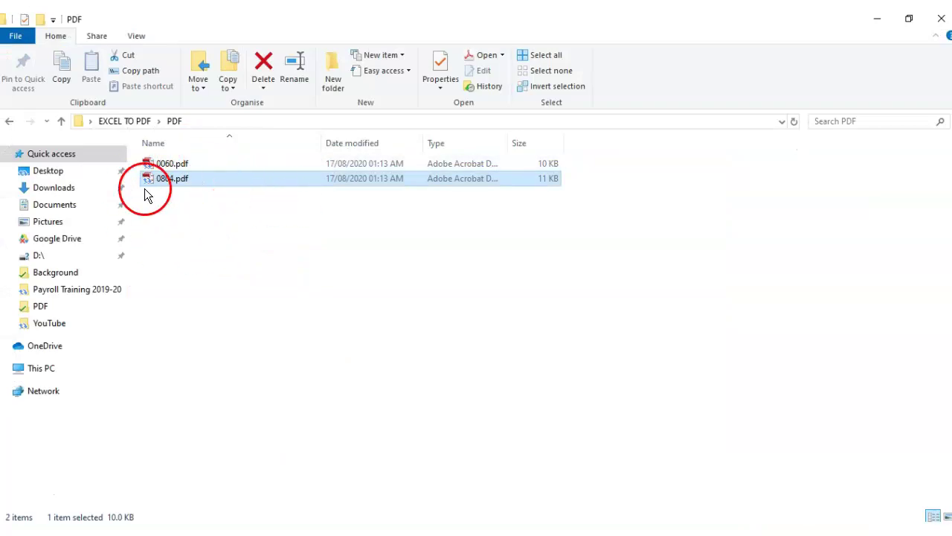
Return to the Excel workbook after seeing 0060.pdf and 0804.pdf in the PDF folder
key(alt+Tab)
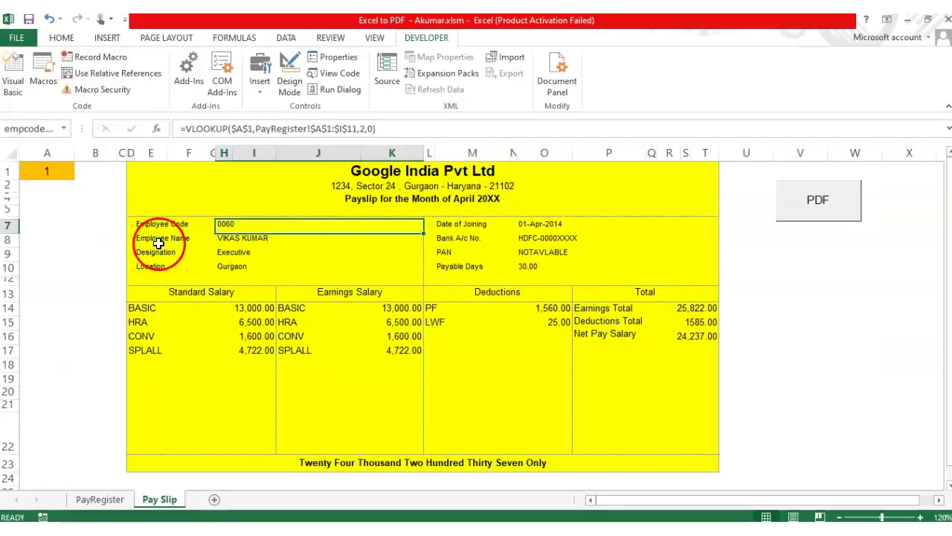
Check the H7 employee code, H8 name and A1 serial against the macro's A1 reference
click(252, 226)
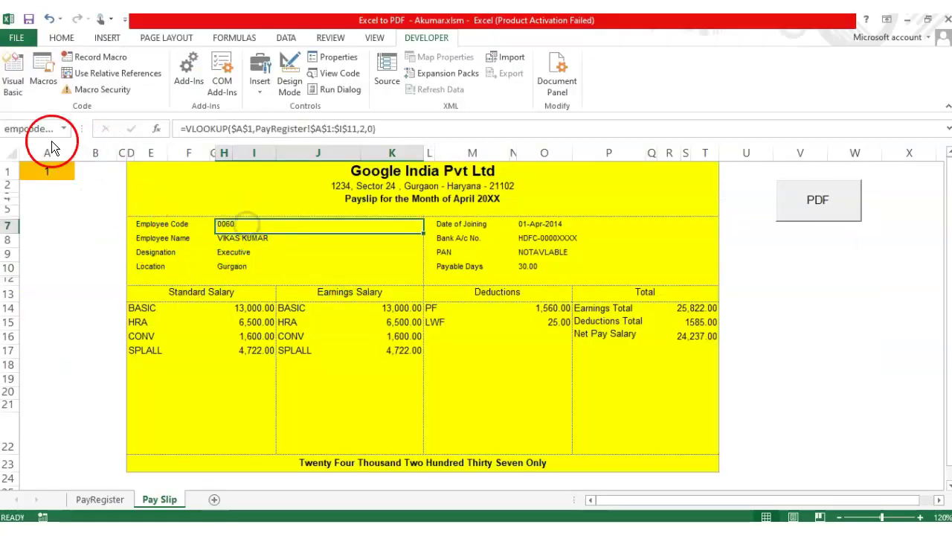
key(alt+Tab)
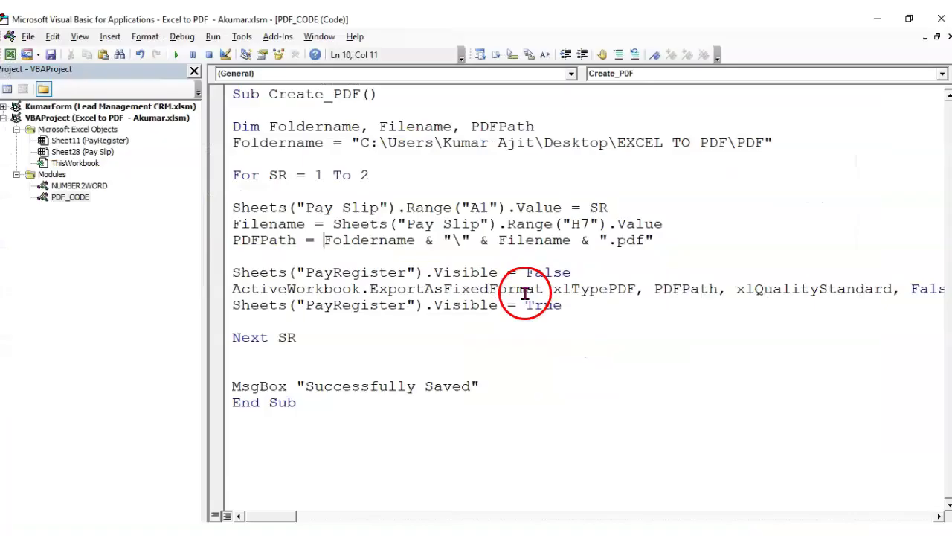
click(470, 208)
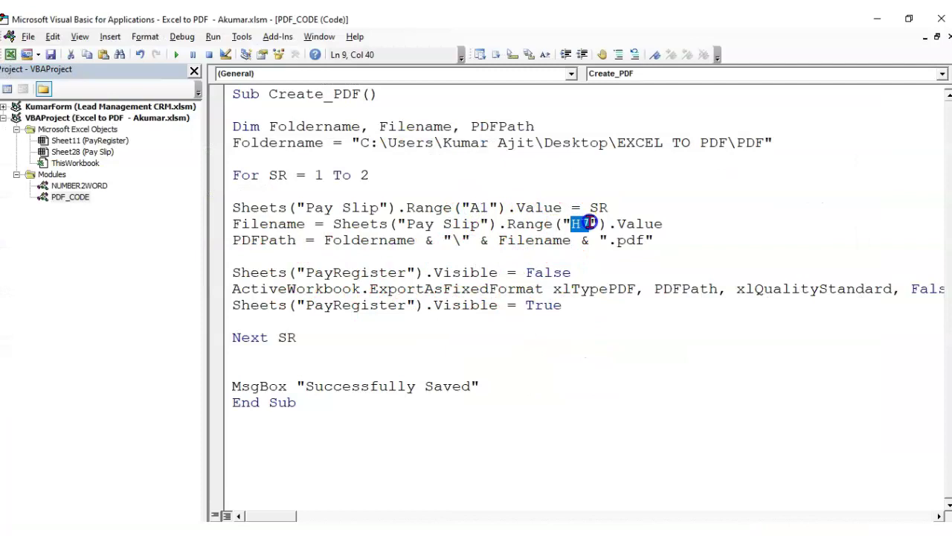
key(alt+Tab)
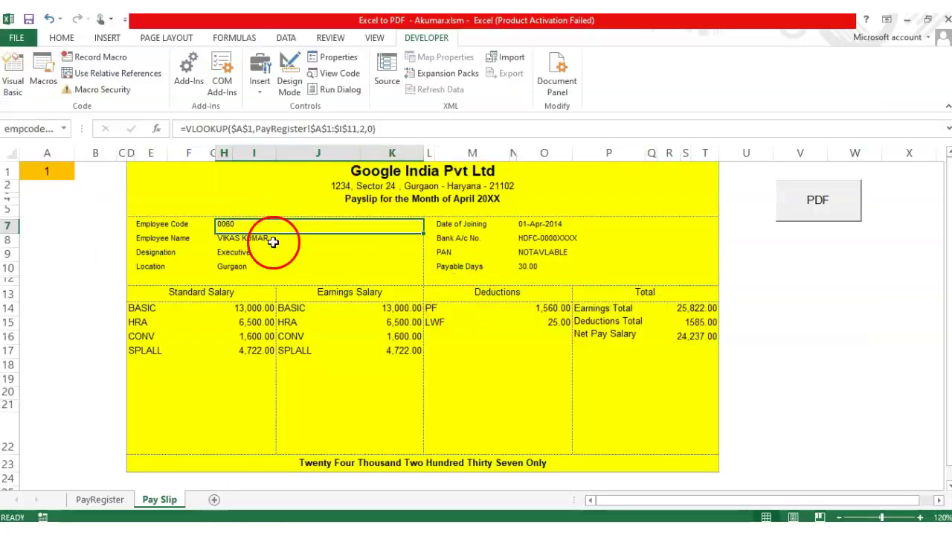
key(alt+Tab)
key(alt+Tab)
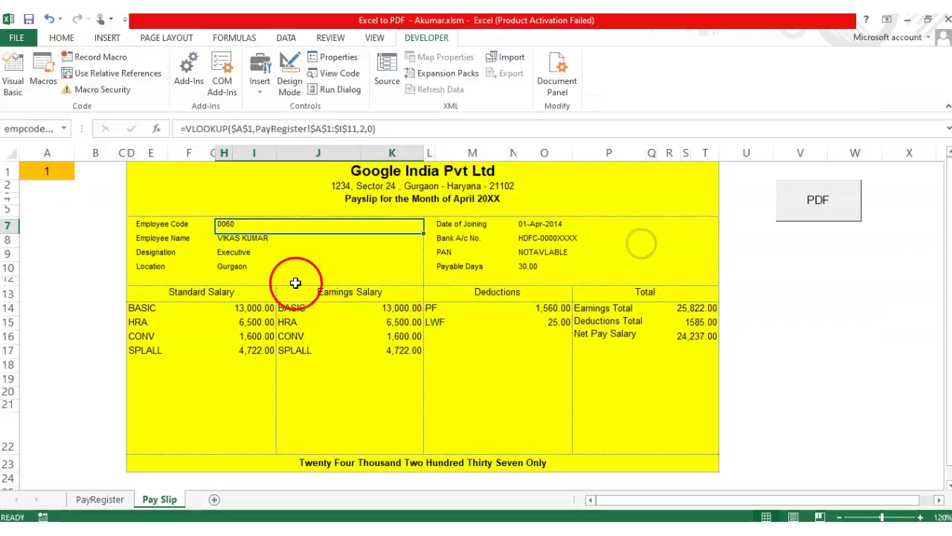
click(230, 252)
click(246, 240)
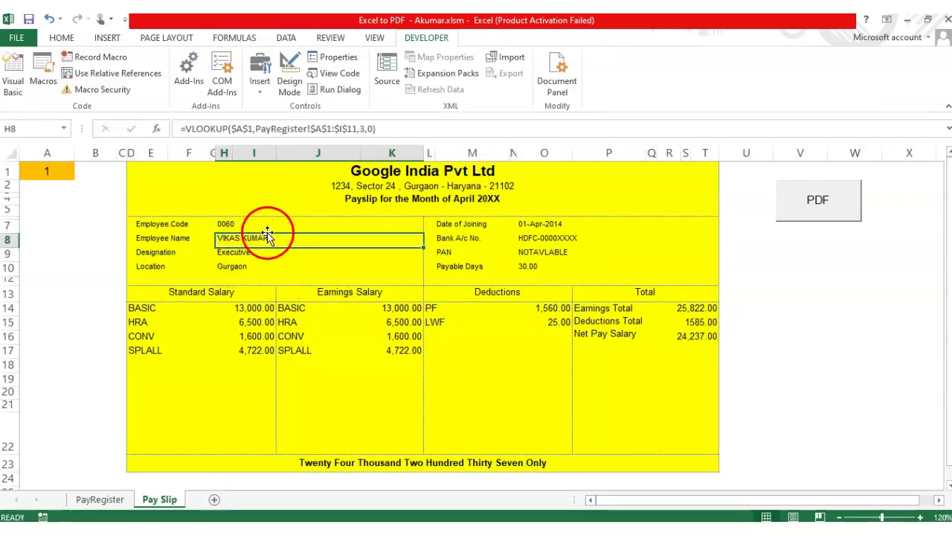
click(53, 174)
key(alt+Tab)
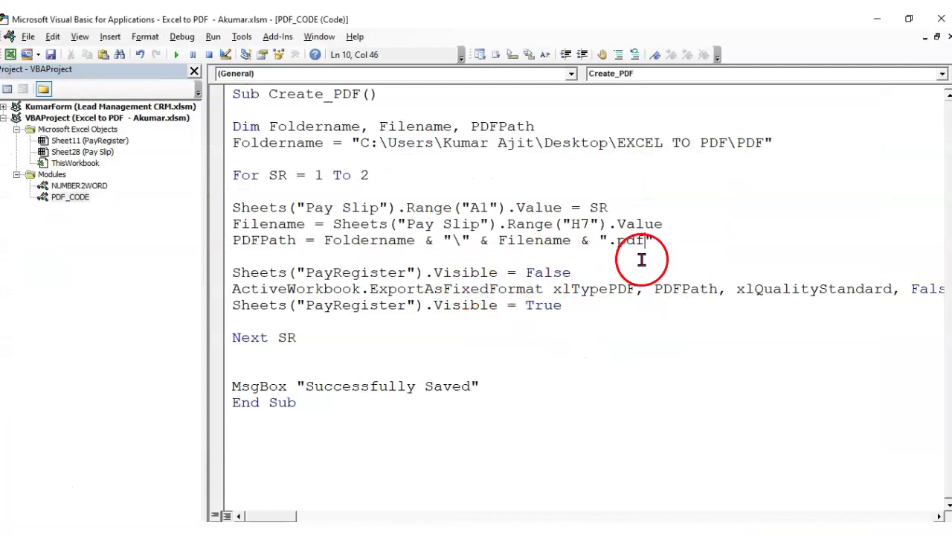
Review how PDFPath combines Foldername, Filename and .pdf and feeds the export statement
drag(574, 224, 586, 223)
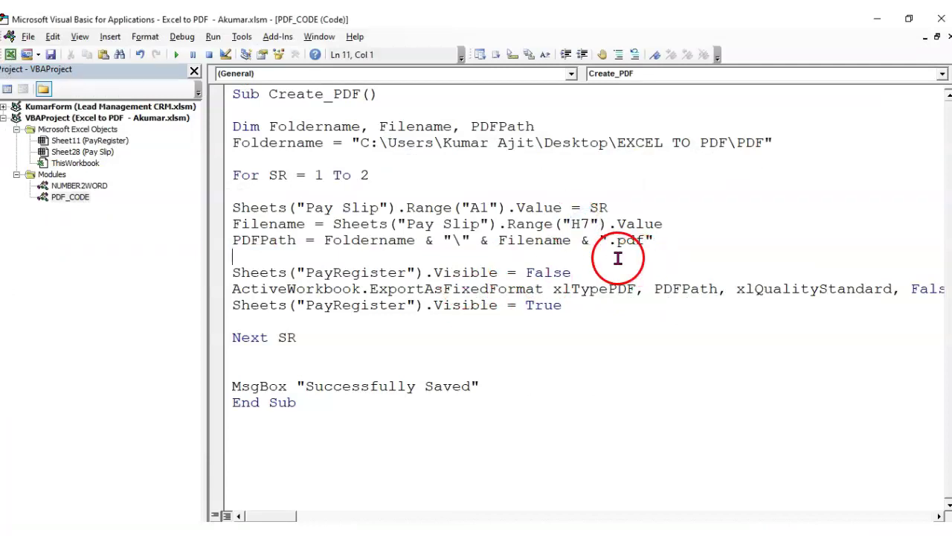
click(232, 239)
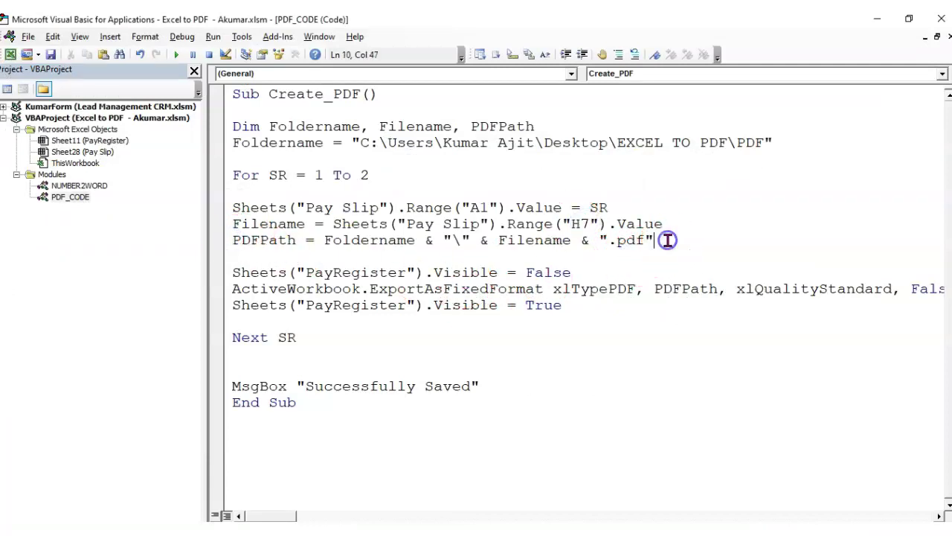
double_click(236, 241)
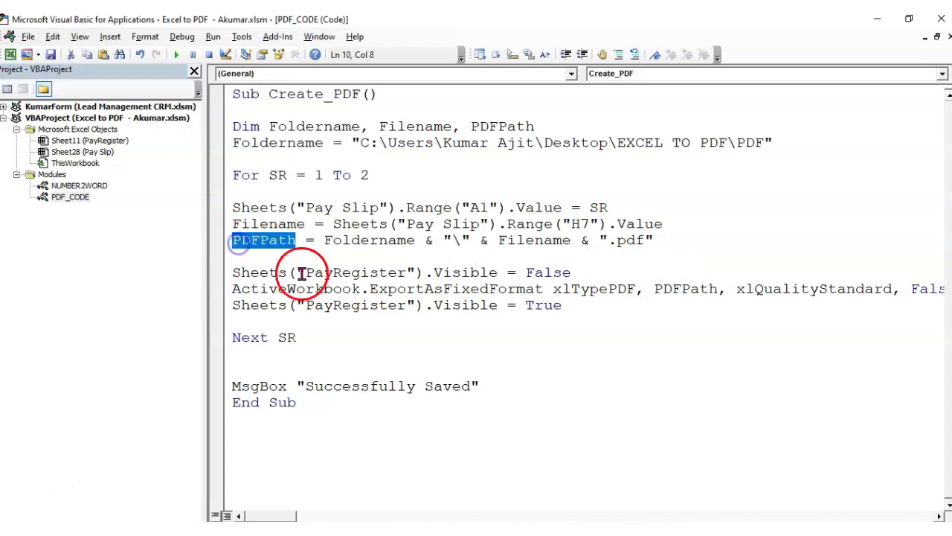
click(389, 272)
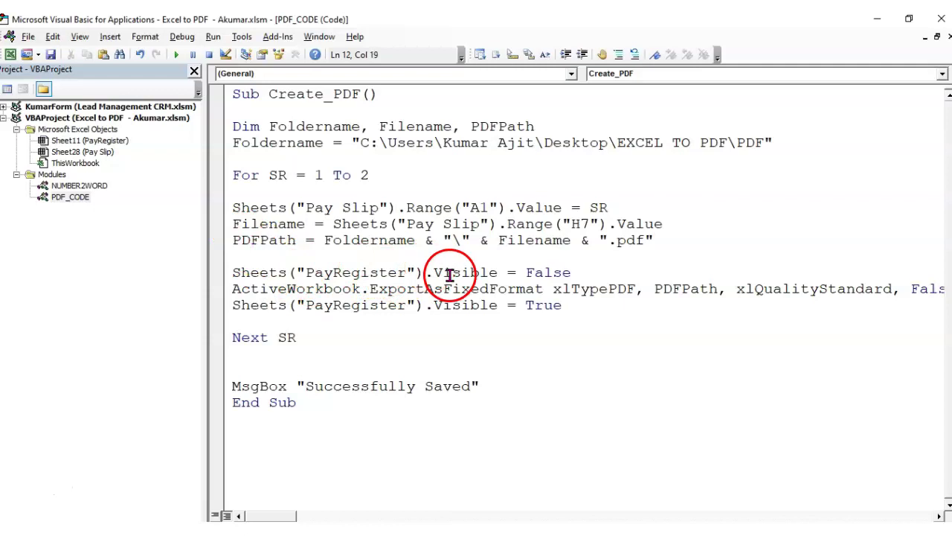
double_click(363, 240)
double_click(533, 240)
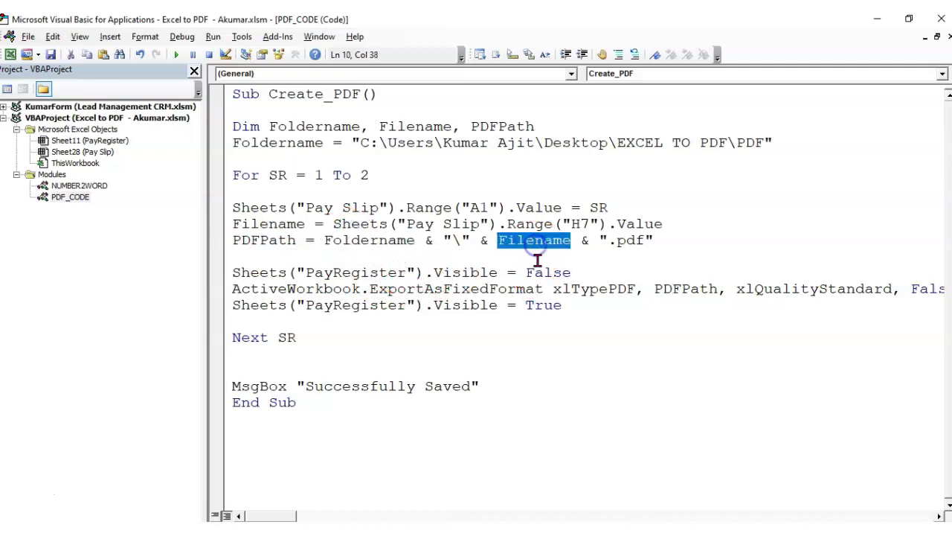
double_click(604, 240)
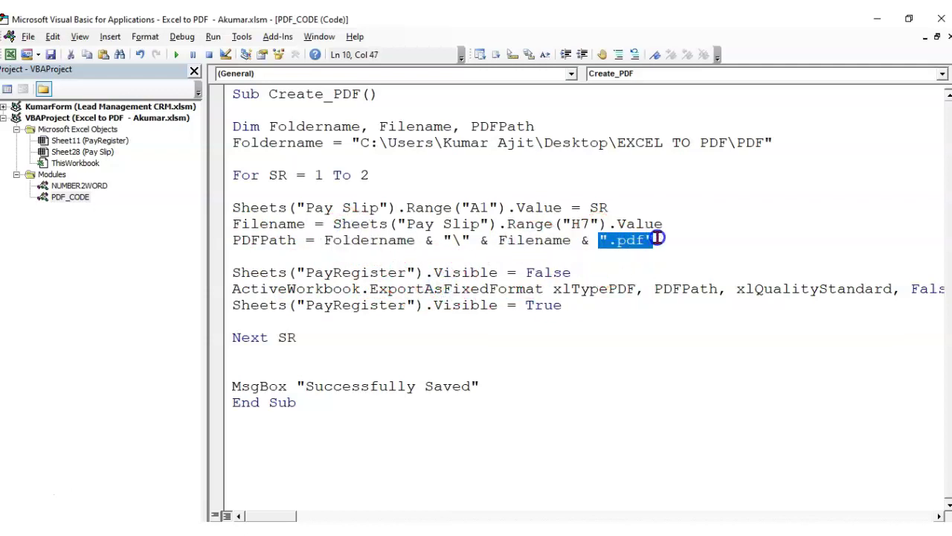
click(650, 258)
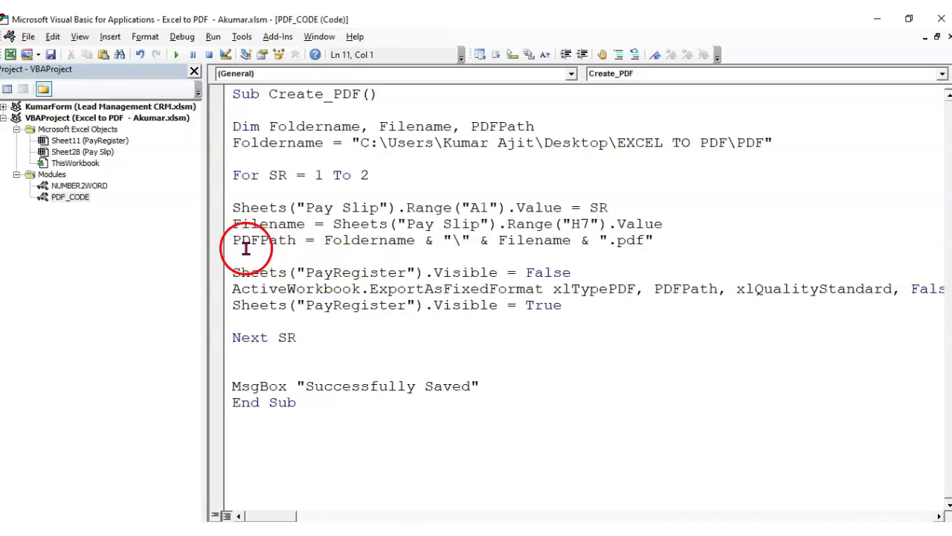
drag(234, 240, 652, 239)
click(677, 270)
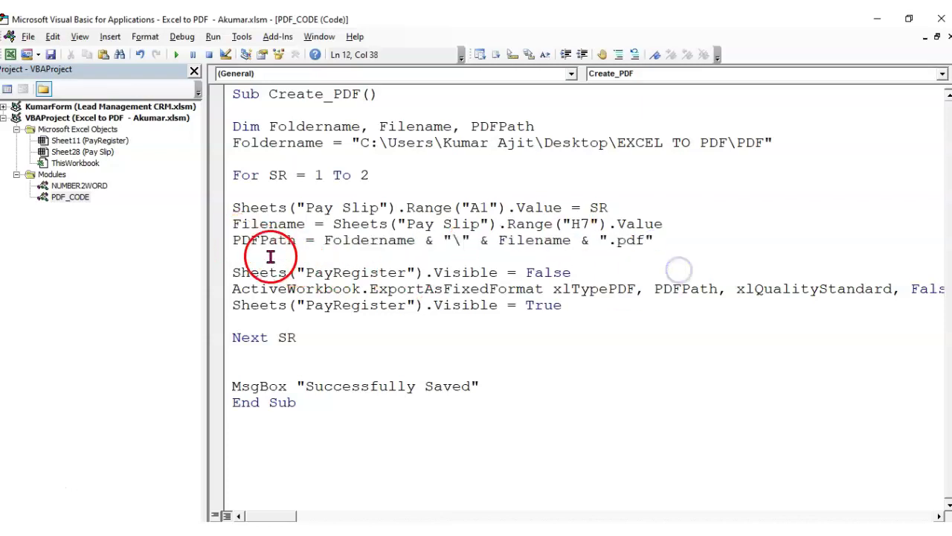
double_click(253, 239)
double_click(689, 289)
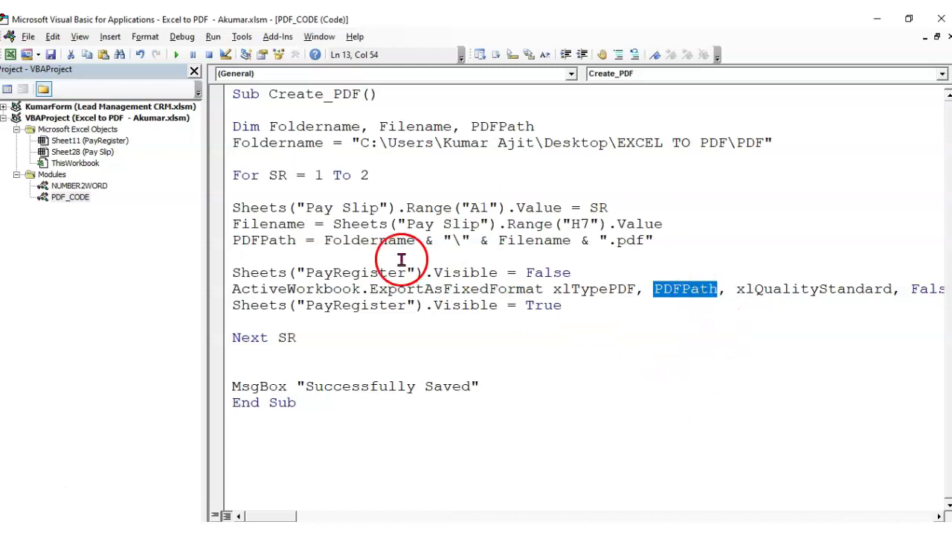
drag(233, 290, 853, 292)
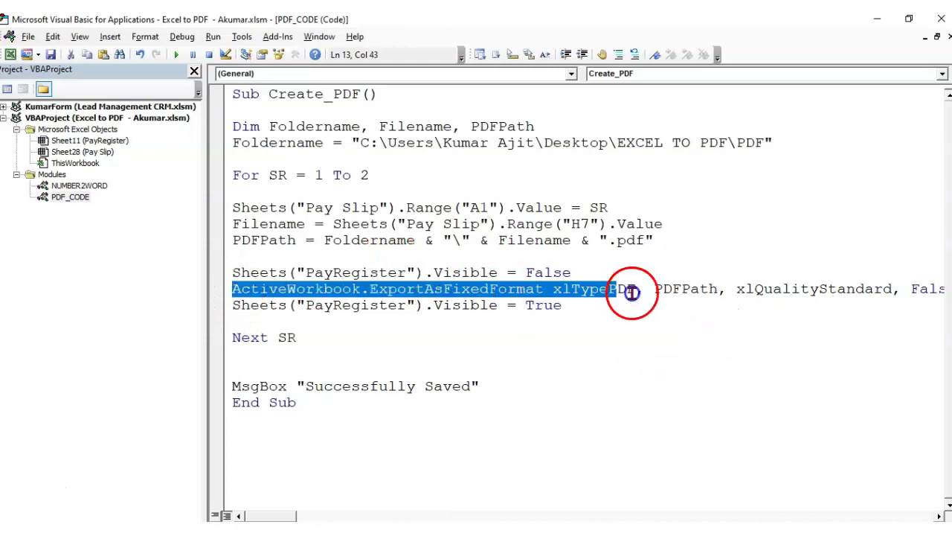
click(822, 351)
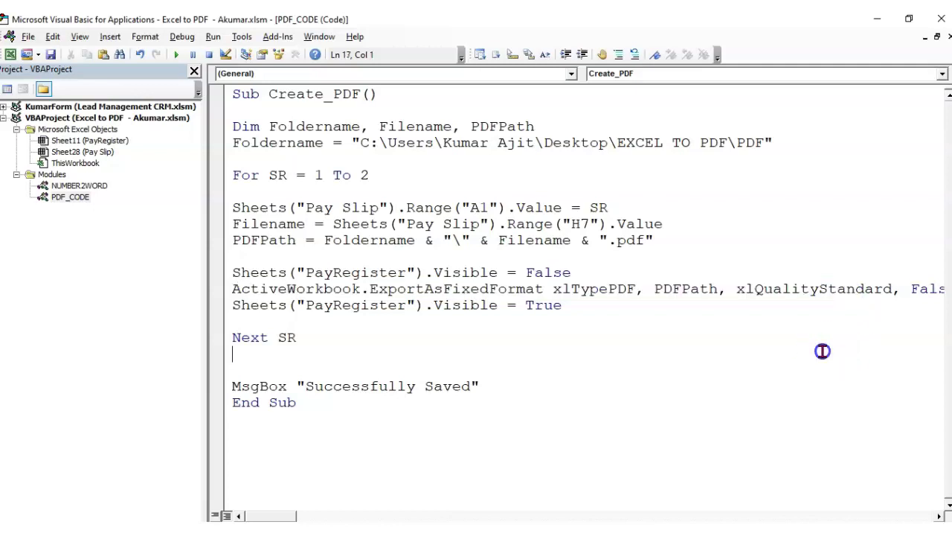
Add a blank line after the line hiding PayRegister, and view that sheet in Excel
click(599, 271)
key(Return)
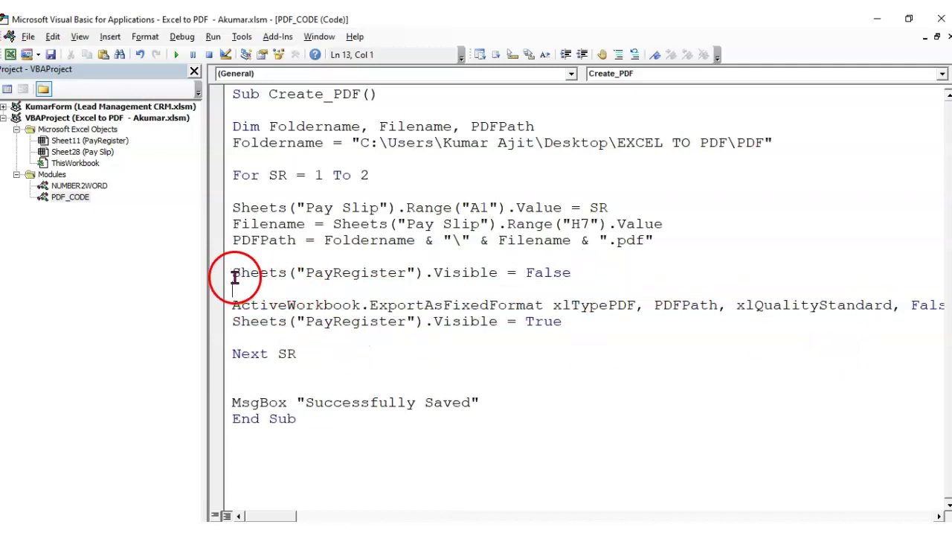
click(369, 272)
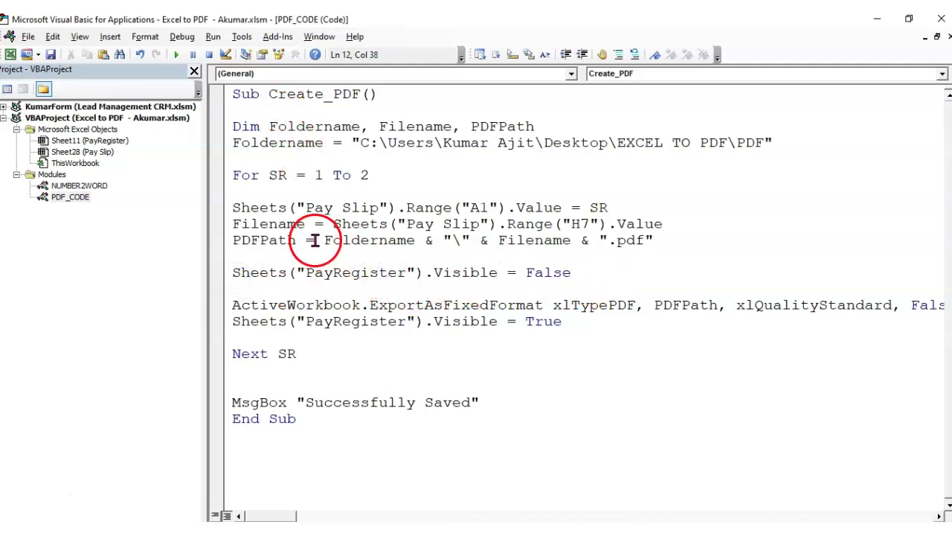
key(alt+F11)
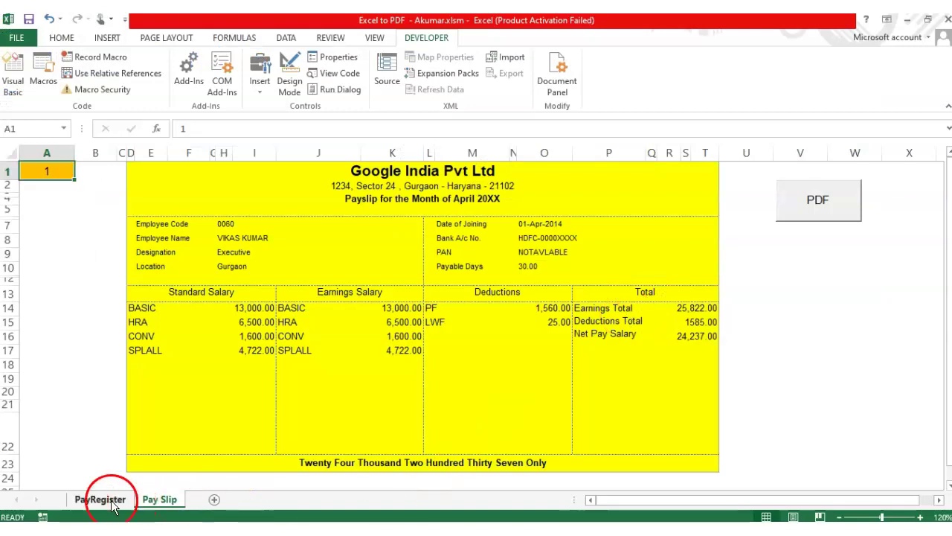
click(96, 499)
click(175, 378)
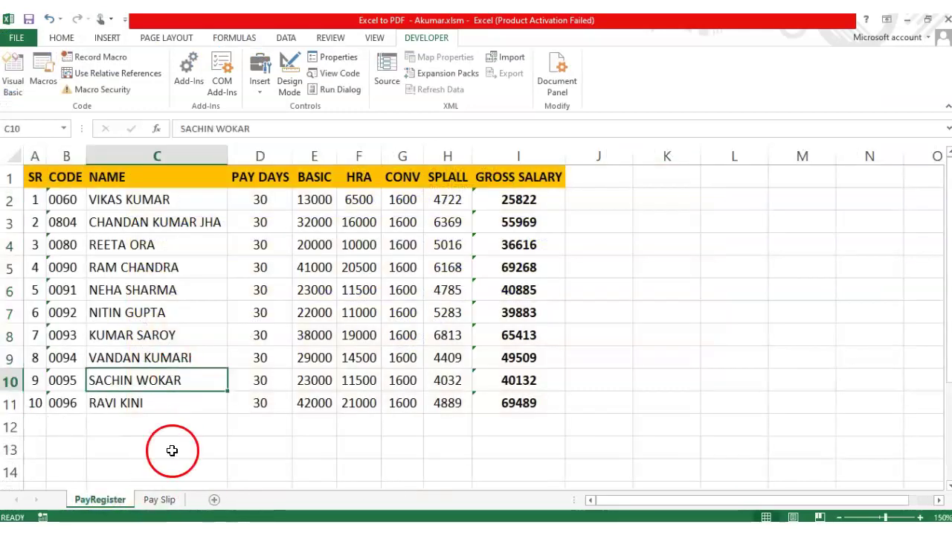
key(alt+Tab)
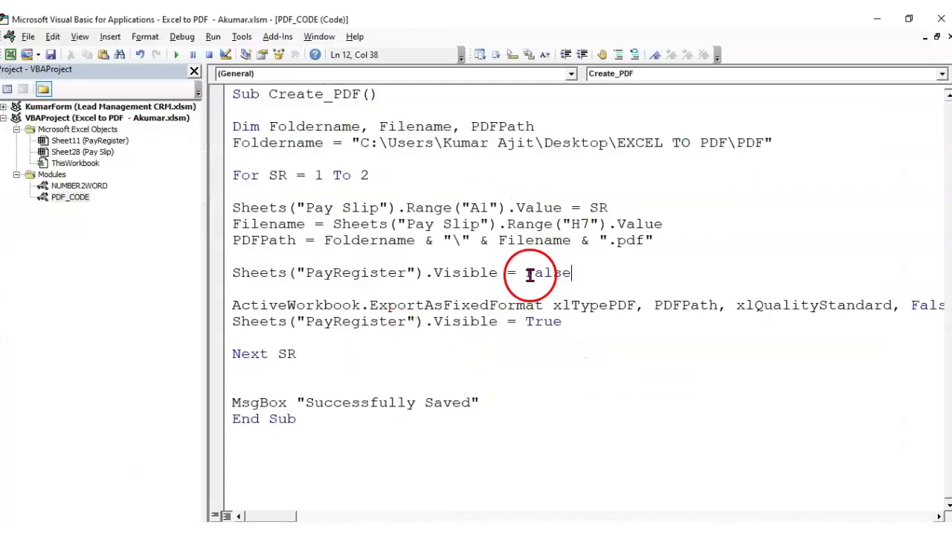
Add a blank line before the line unhiding PayRegister, then show the PayRegister sheet
double_click(465, 273)
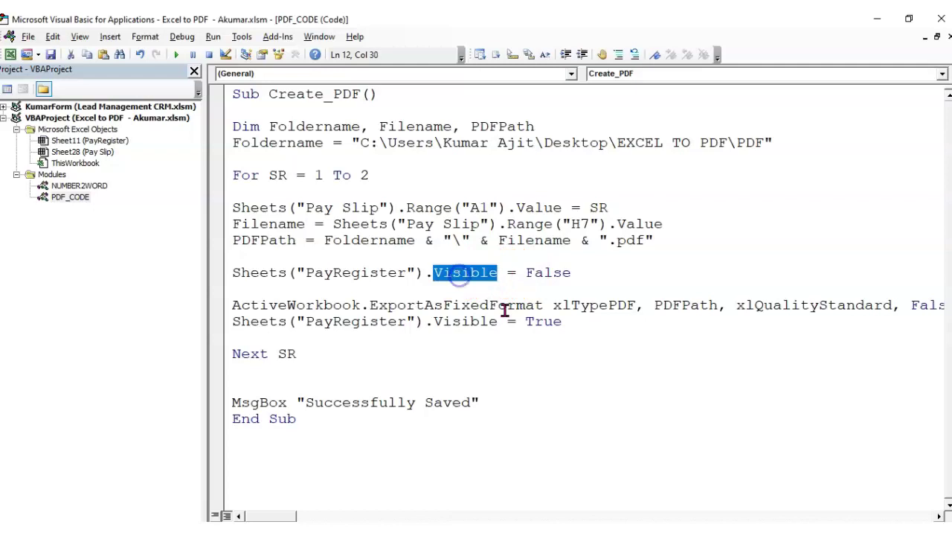
click(593, 261)
click(251, 305)
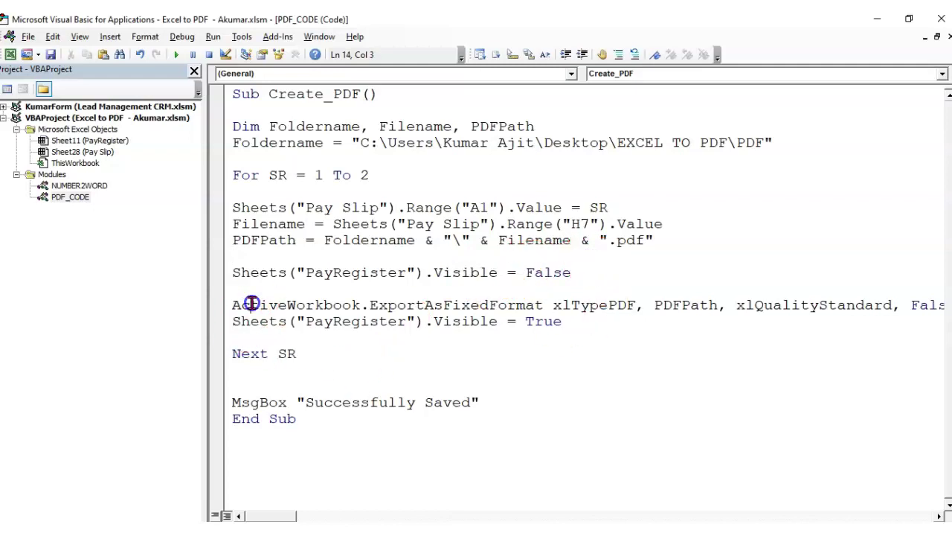
key(alt+Tab)
click(421, 259)
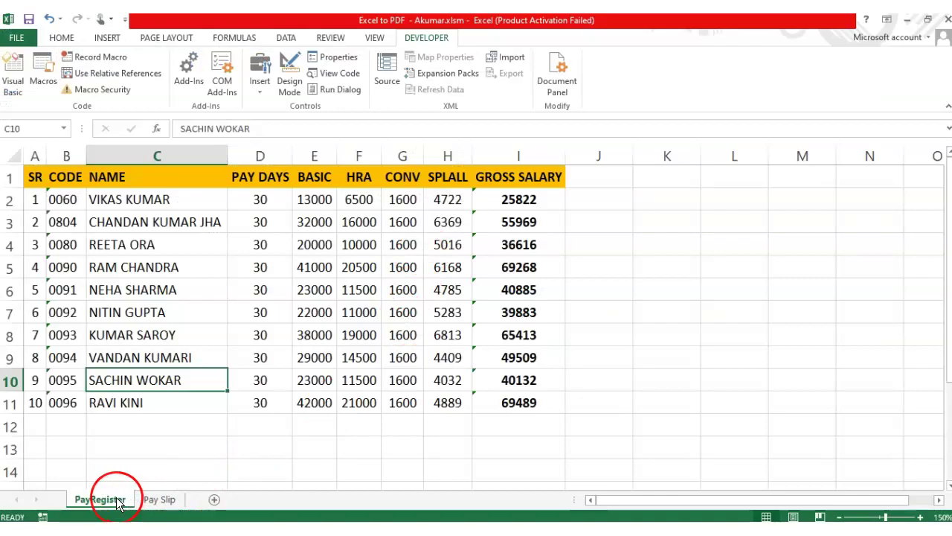
key(alt+Tab)
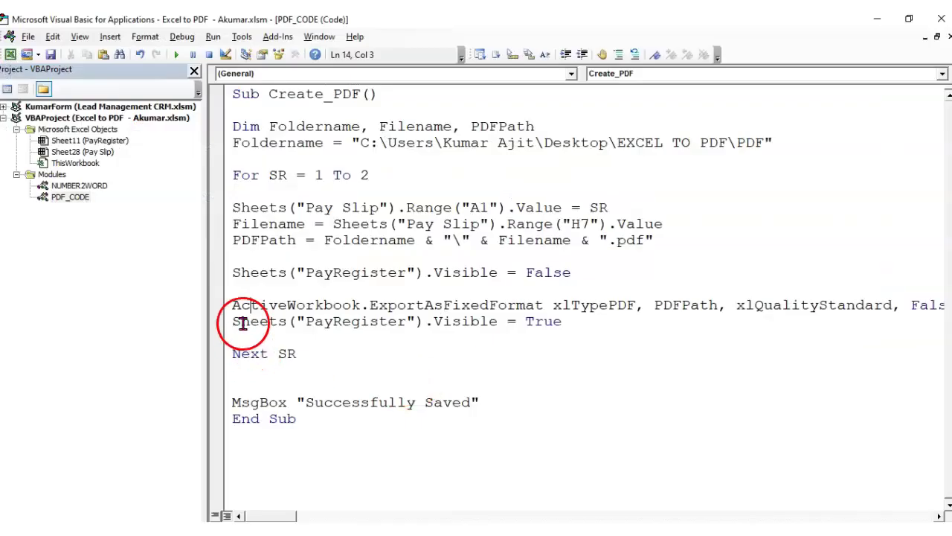
drag(232, 305, 623, 303)
click(287, 354)
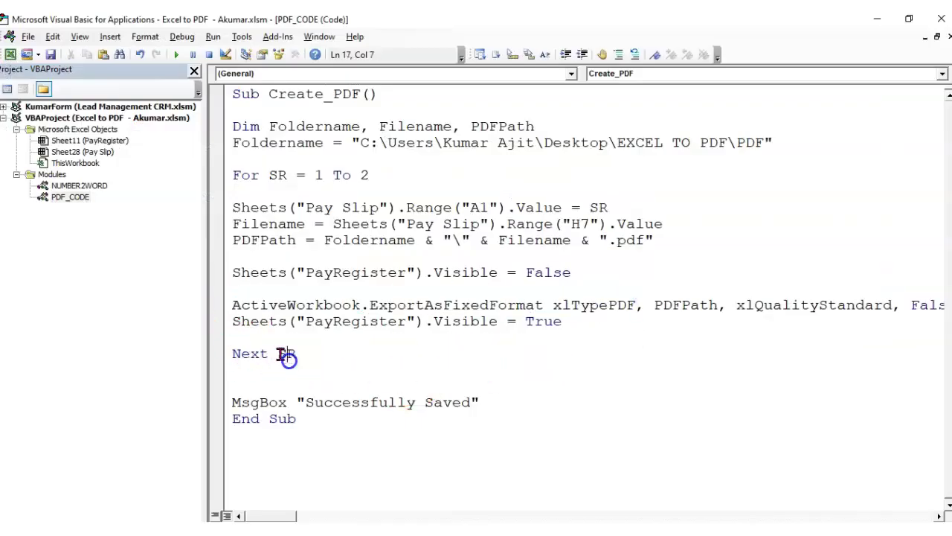
click(231, 321)
key(Return)
click(313, 337)
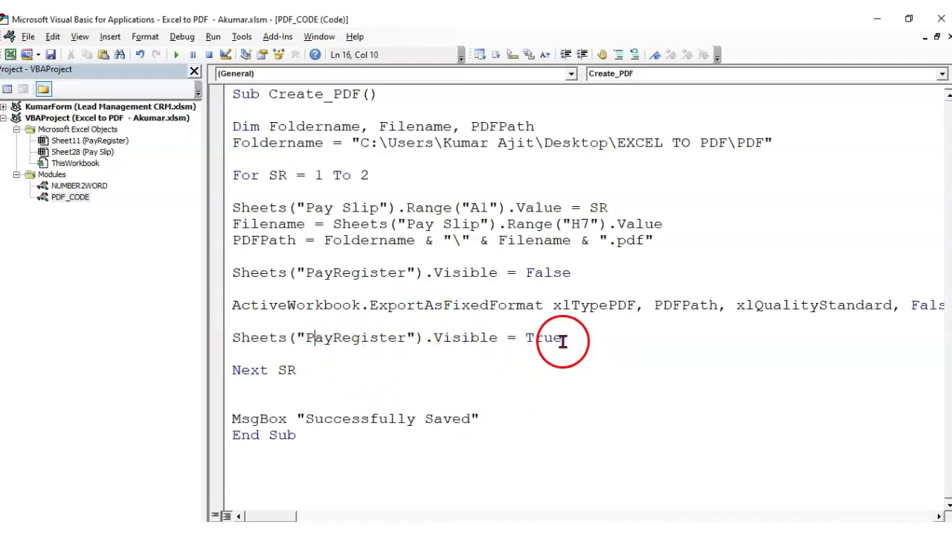
key(alt+F11)
click(159, 499)
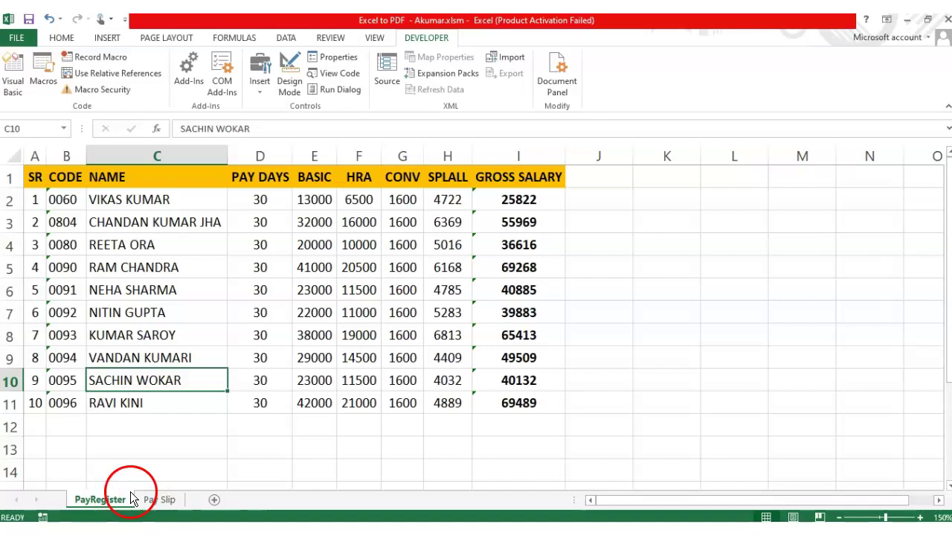
click(159, 499)
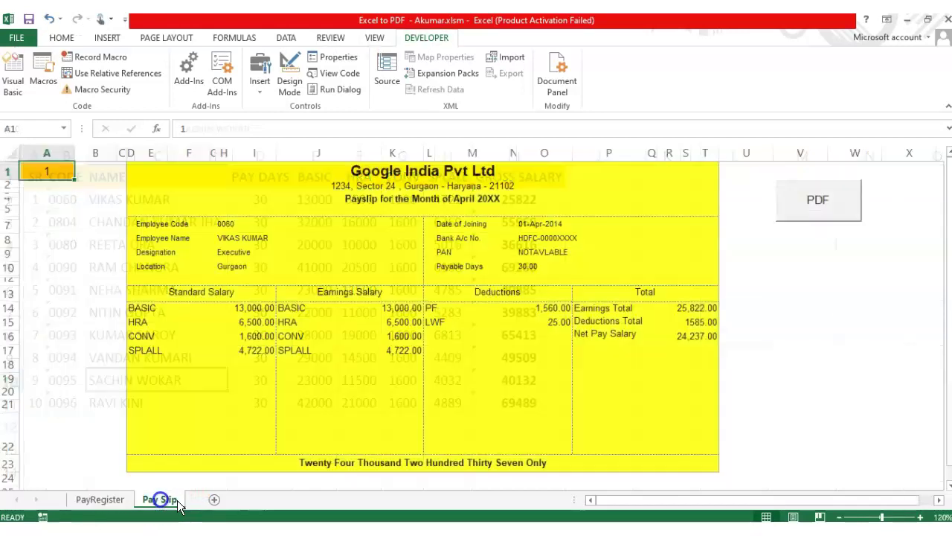
drag(313, 237, 329, 414)
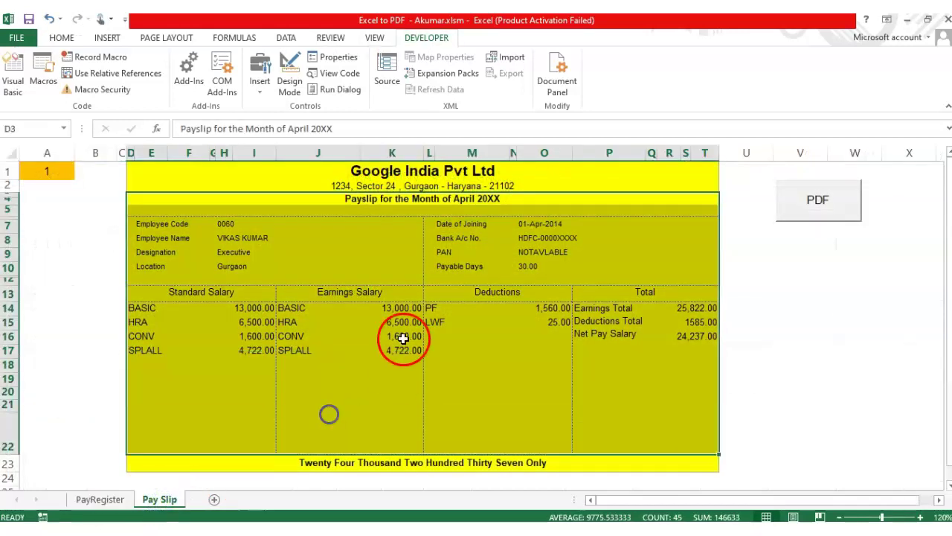
click(402, 338)
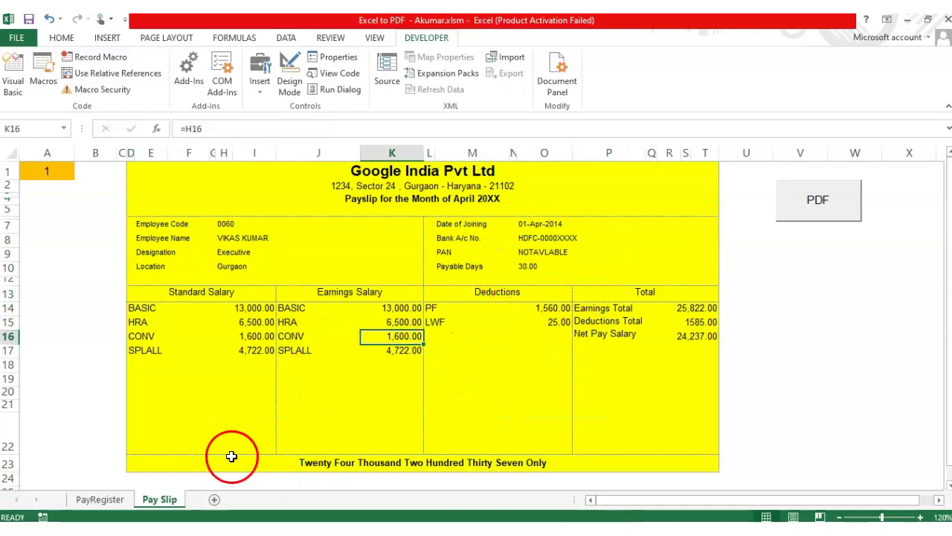
drag(312, 178, 312, 346)
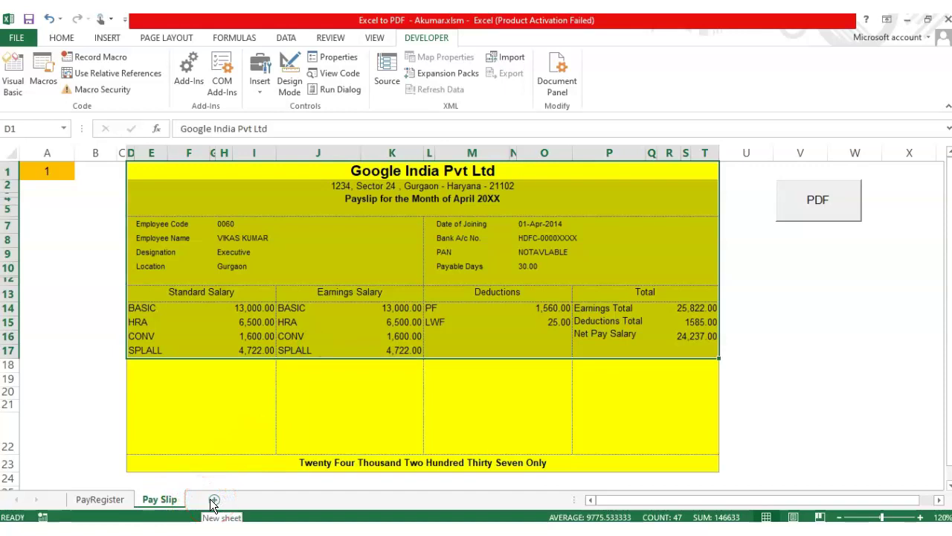
click(247, 350)
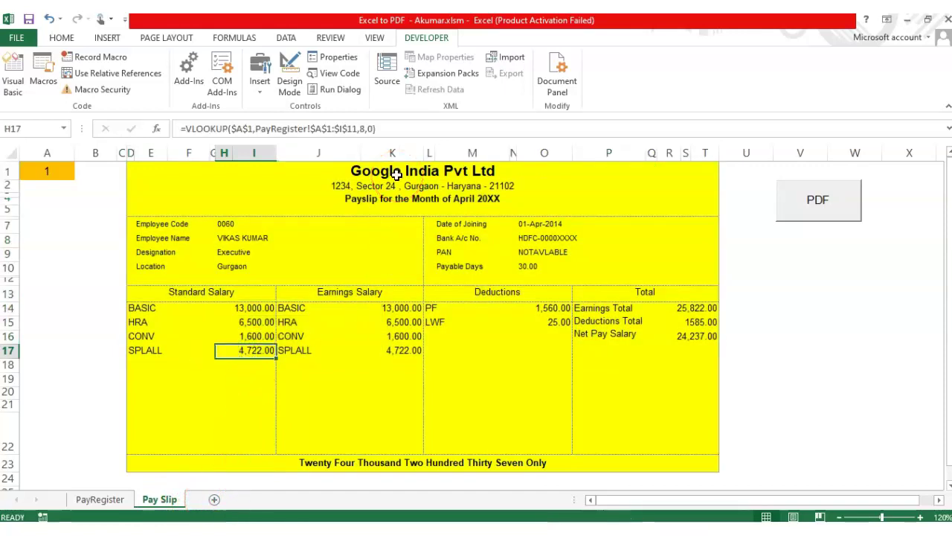
drag(319, 165, 327, 462)
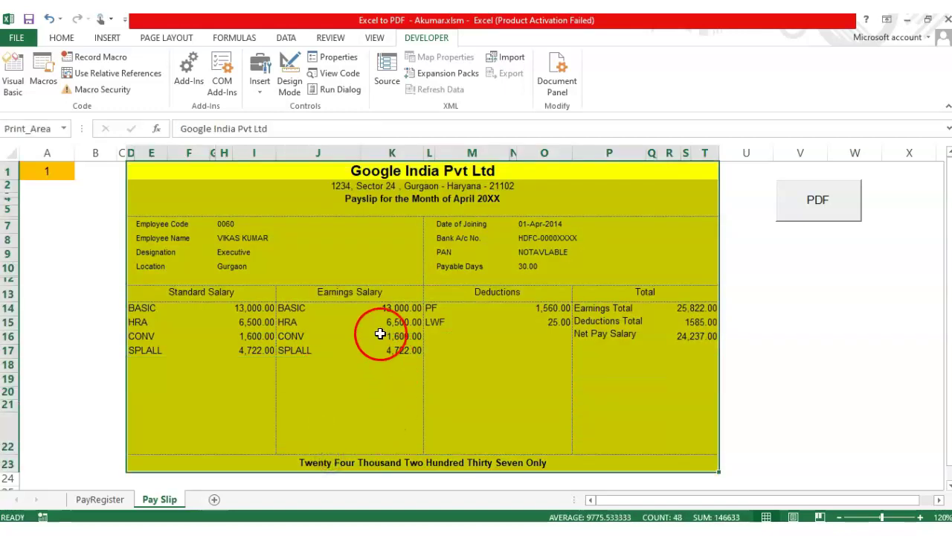
click(380, 334)
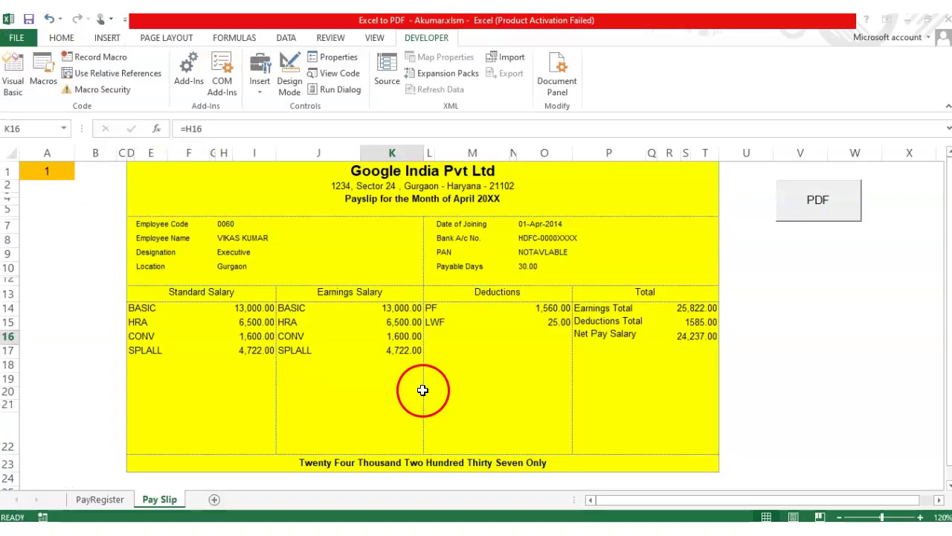
click(95, 502)
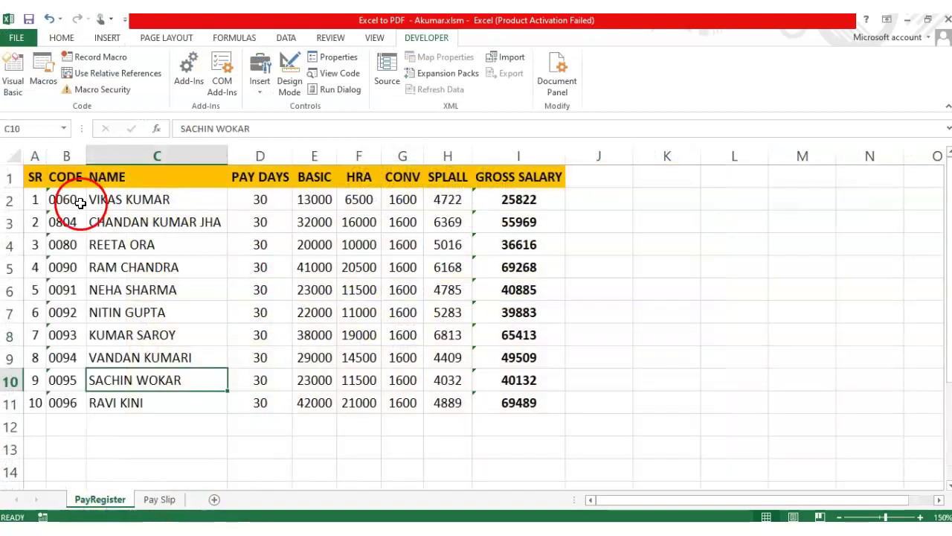
drag(71, 201, 400, 384)
click(315, 312)
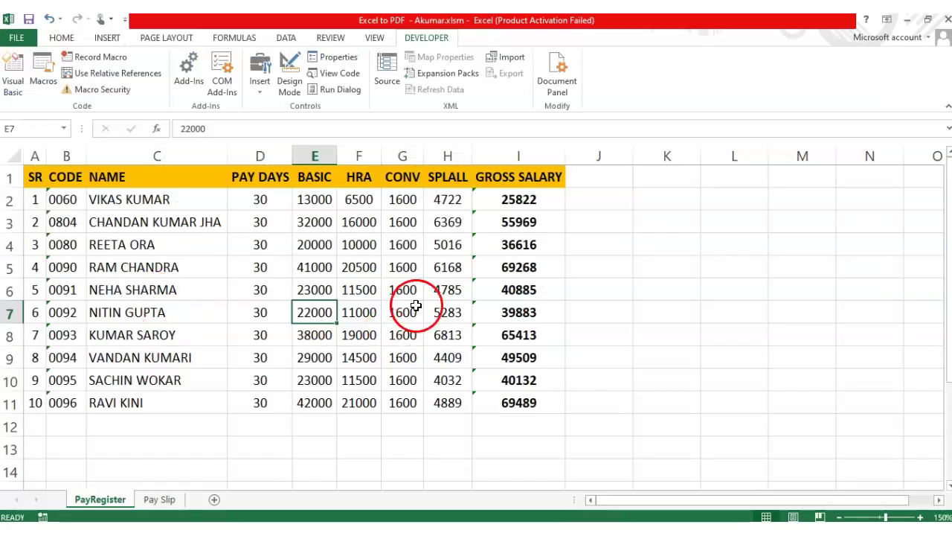
key(alt+F11)
drag(571, 273, 216, 273)
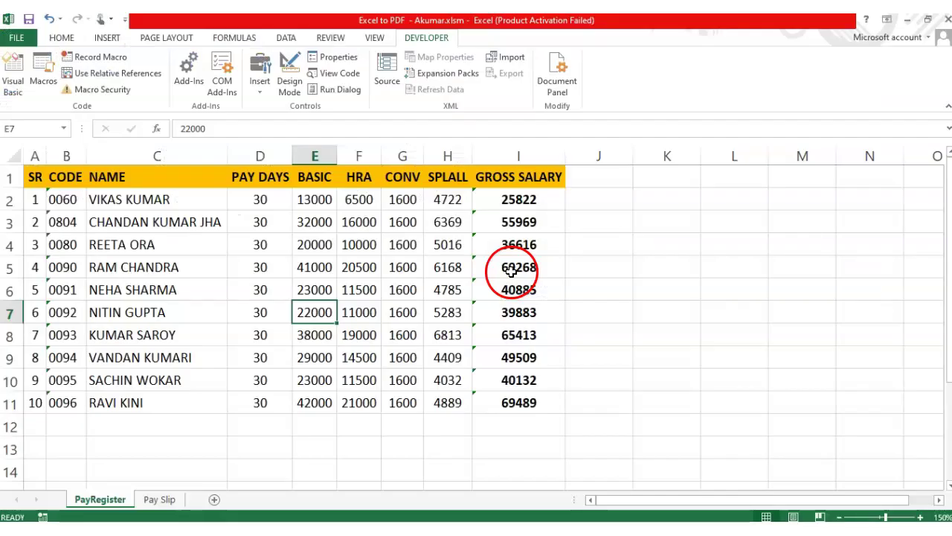
key(alt+F11)
click(184, 498)
drag(297, 227, 311, 403)
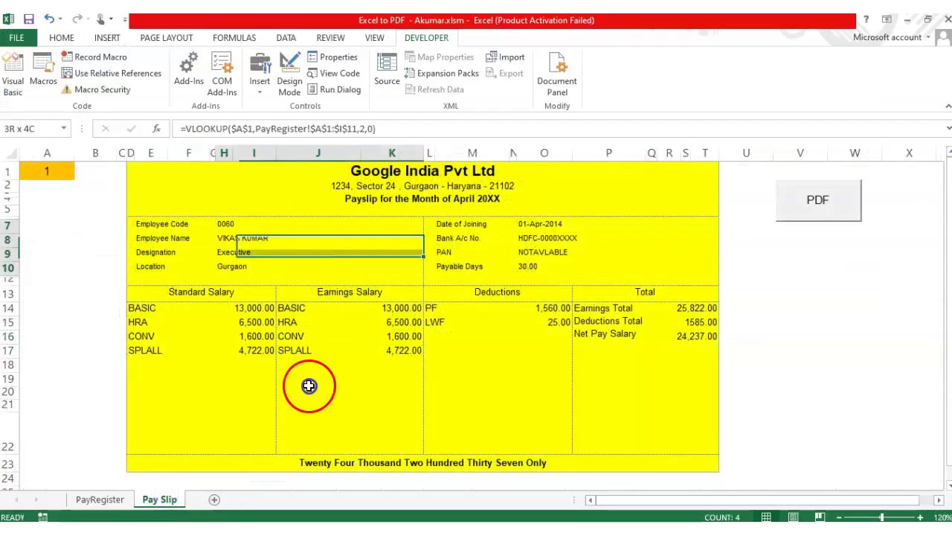
click(85, 500)
drag(230, 238, 233, 381)
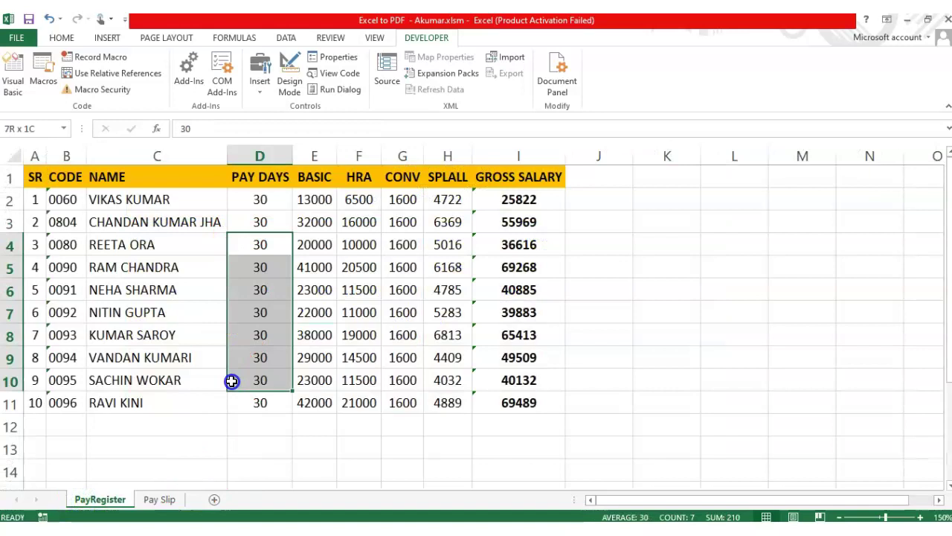
click(367, 287)
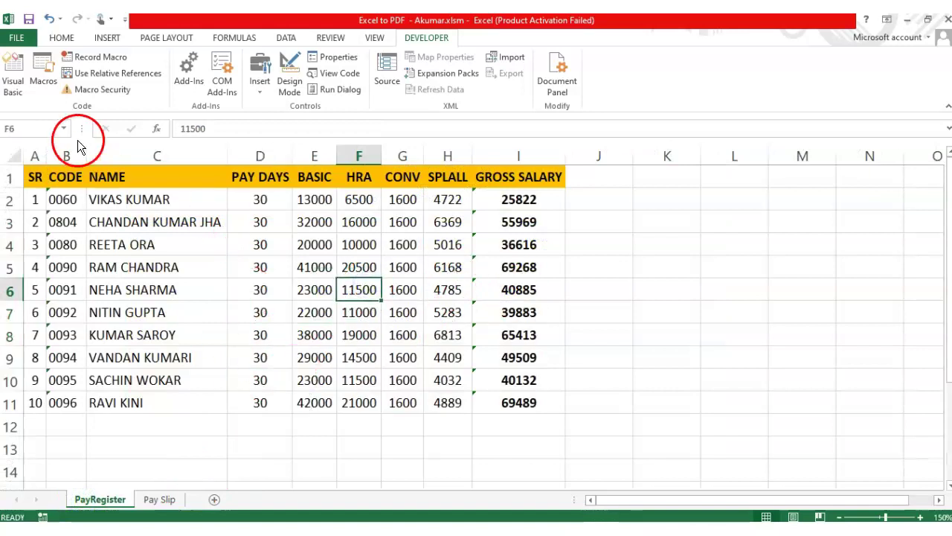
click(12, 69)
click(489, 337)
Review the For SR = 1 To 2 loop, its Next SR line and the MsgBox line
click(279, 291)
click(308, 363)
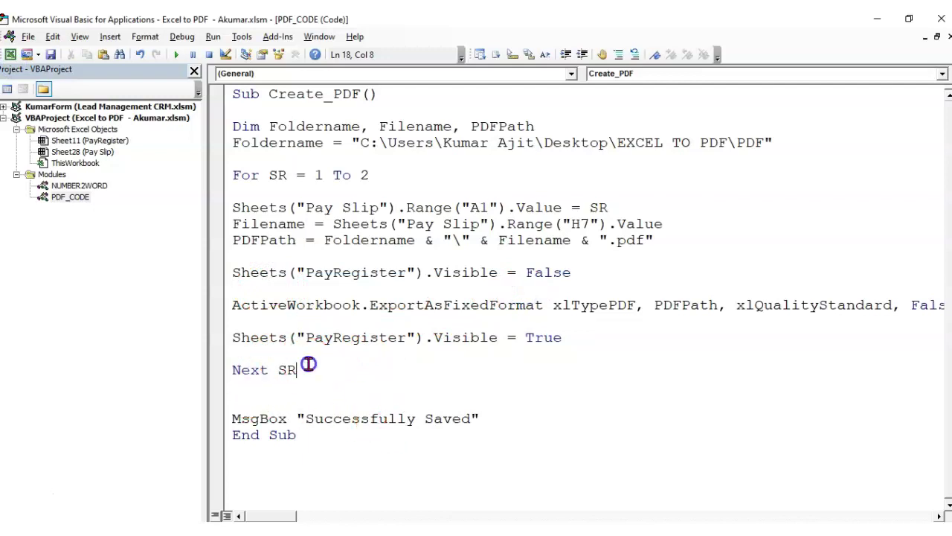
drag(232, 175, 395, 182)
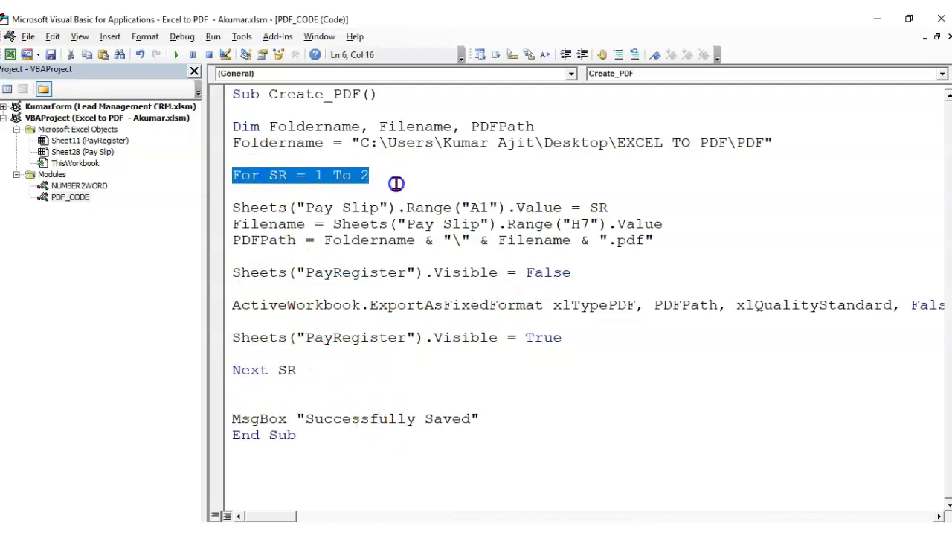
drag(296, 370, 239, 373)
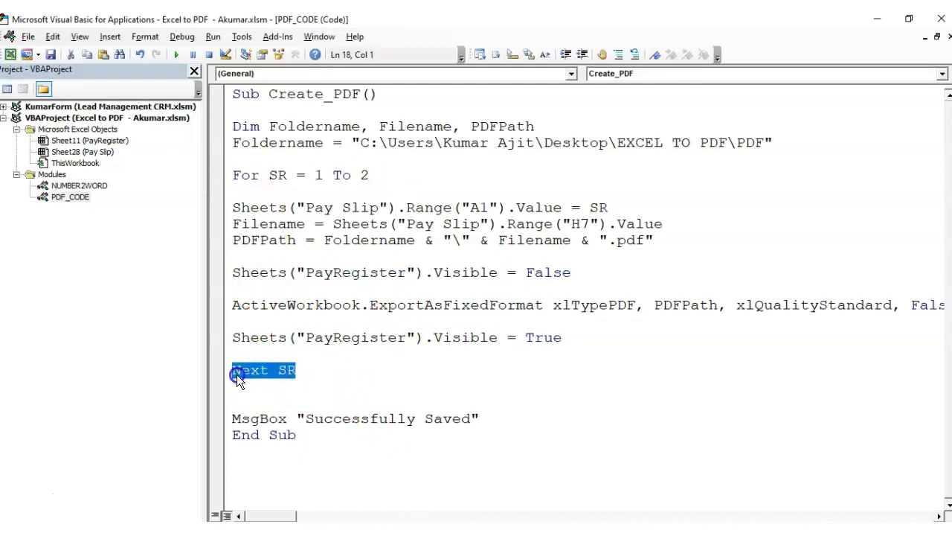
click(459, 417)
click(236, 418)
mouse_move(237, 418)
mouse_down()
mouse_move(466, 410)
mouse_move(510, 419)
mouse_up()
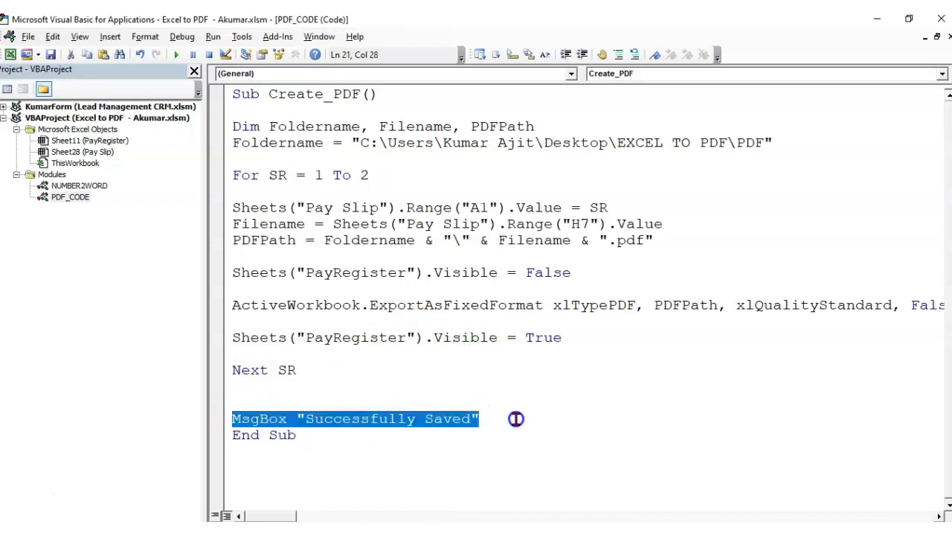
drag(372, 175, 357, 173)
click(315, 372)
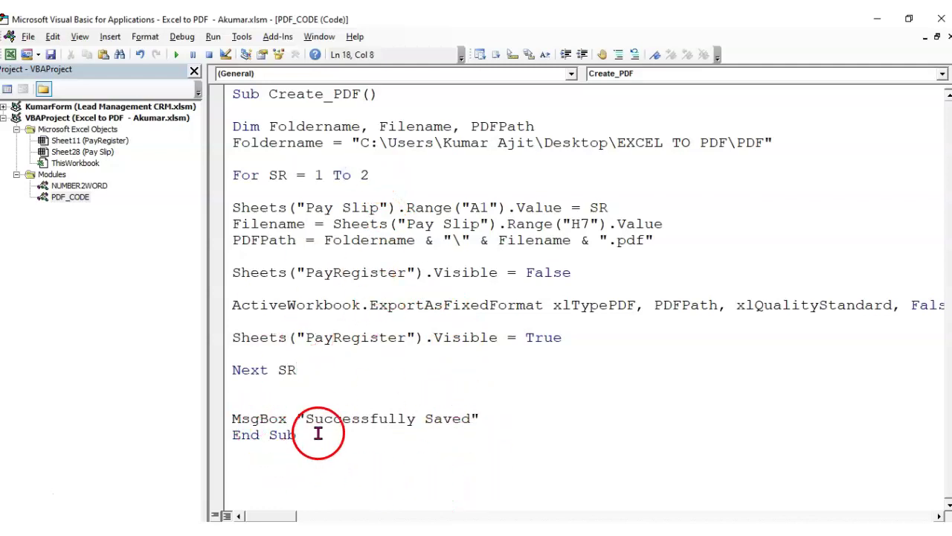
Insert a blank line after the MsgBox line and look over the full Create_PDF macro
key(Return)
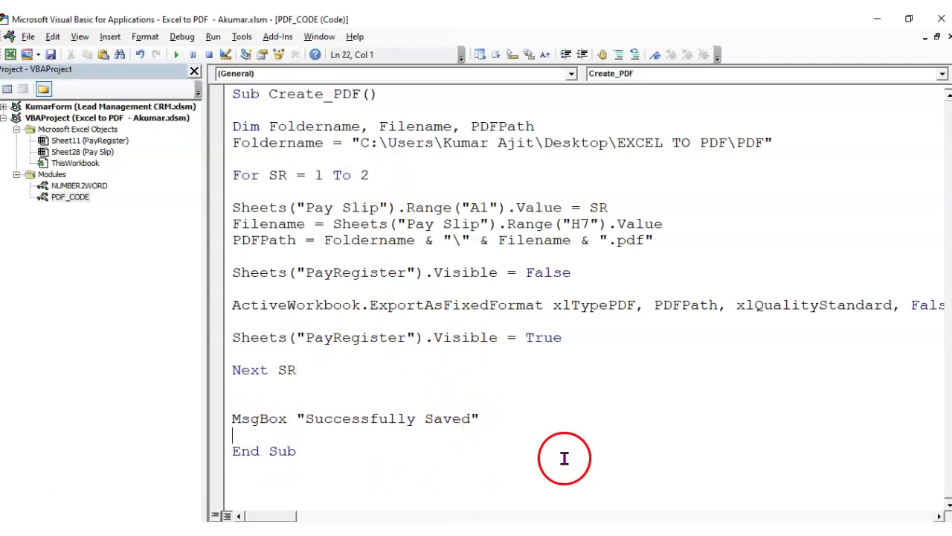
click(560, 369)
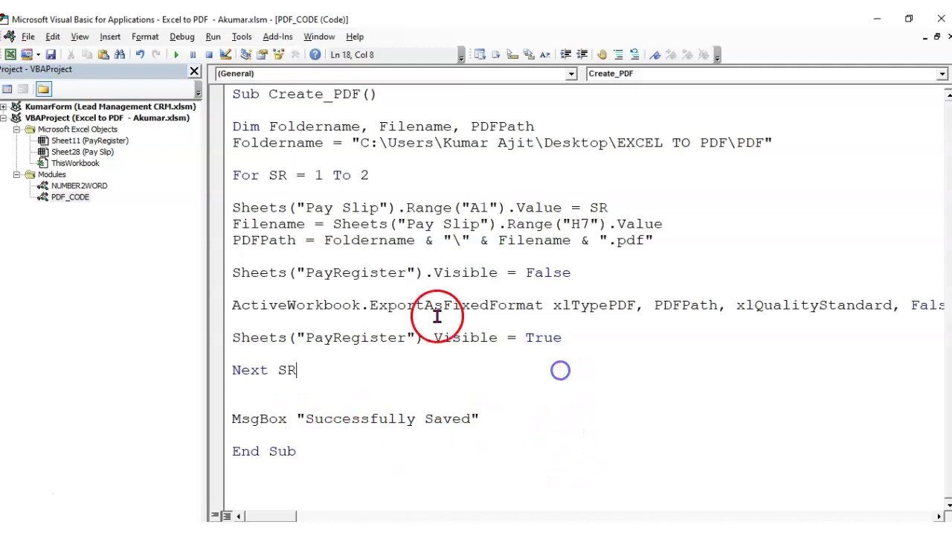
drag(233, 95, 307, 460)
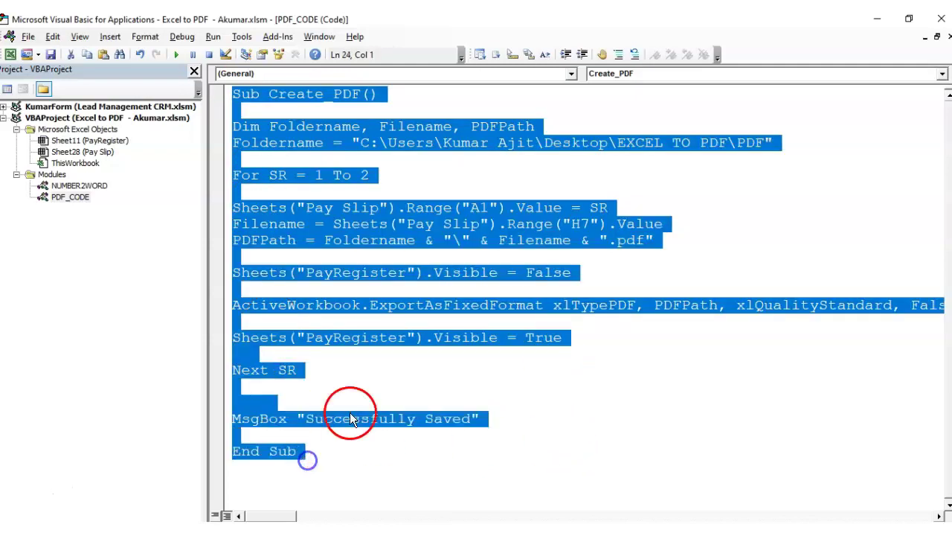
click(377, 382)
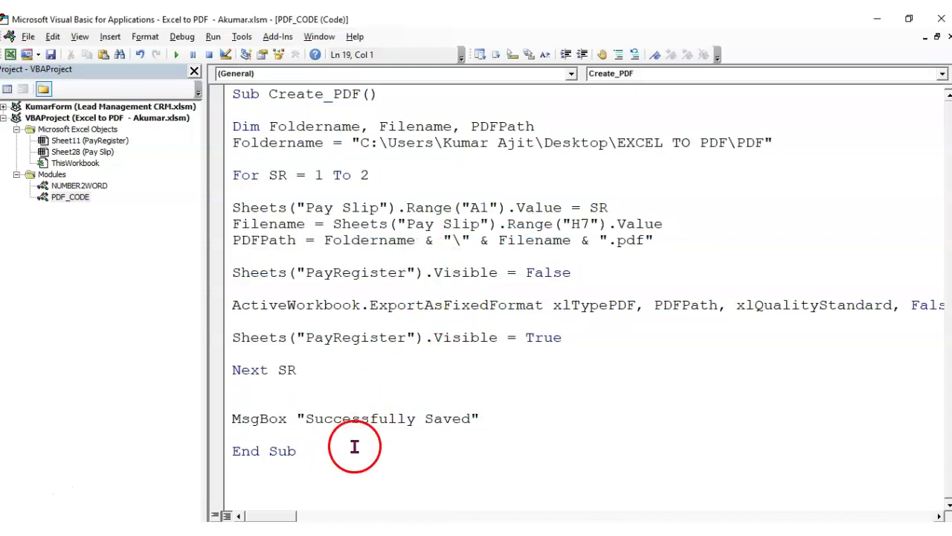
drag(354, 450, 225, 103)
click(327, 268)
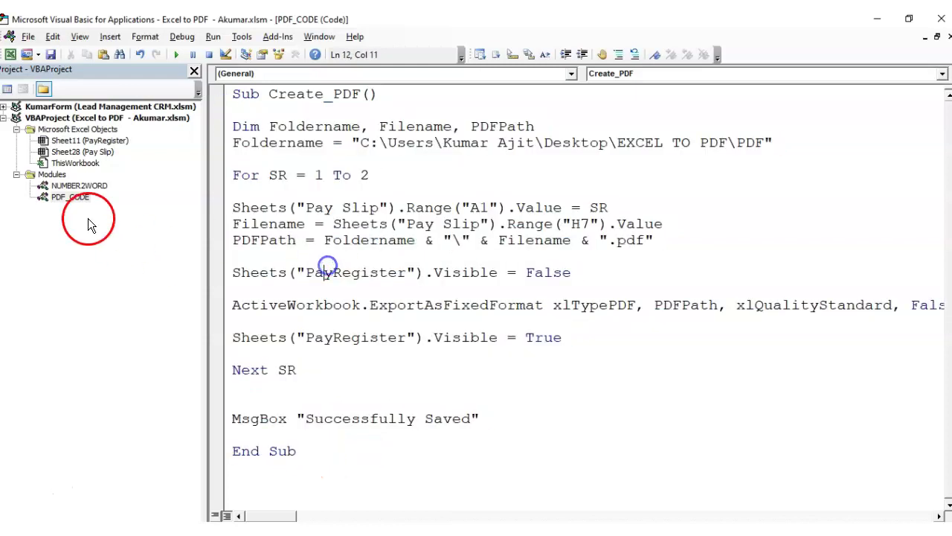
key(alt+Tab)
Switch to the Pay Slip sheet showing serial 1, employee 0060 and net pay 24,237.00
click(233, 292)
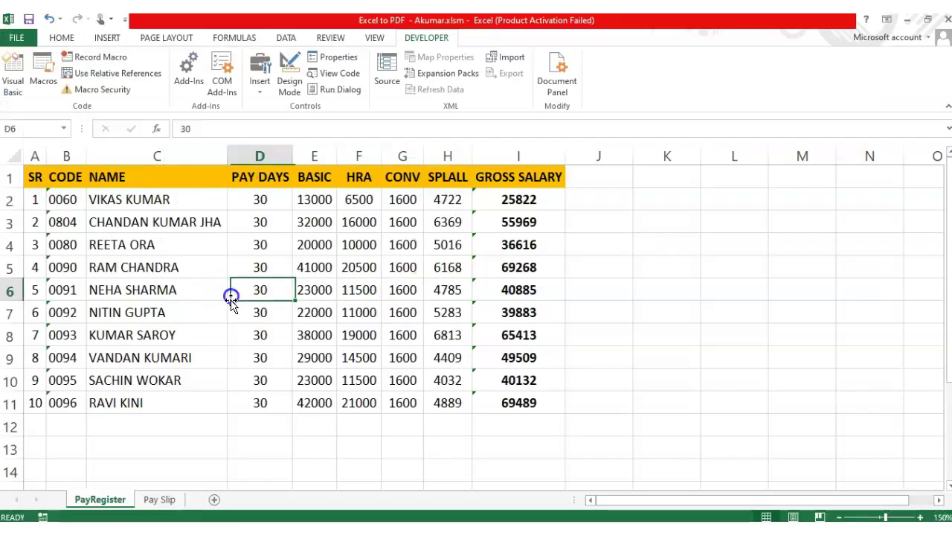
click(168, 504)
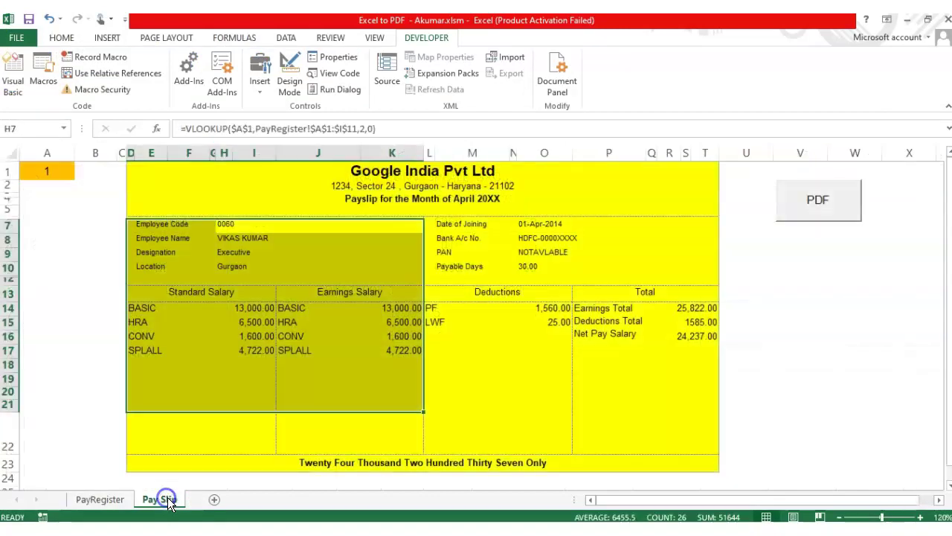
drag(437, 214, 458, 406)
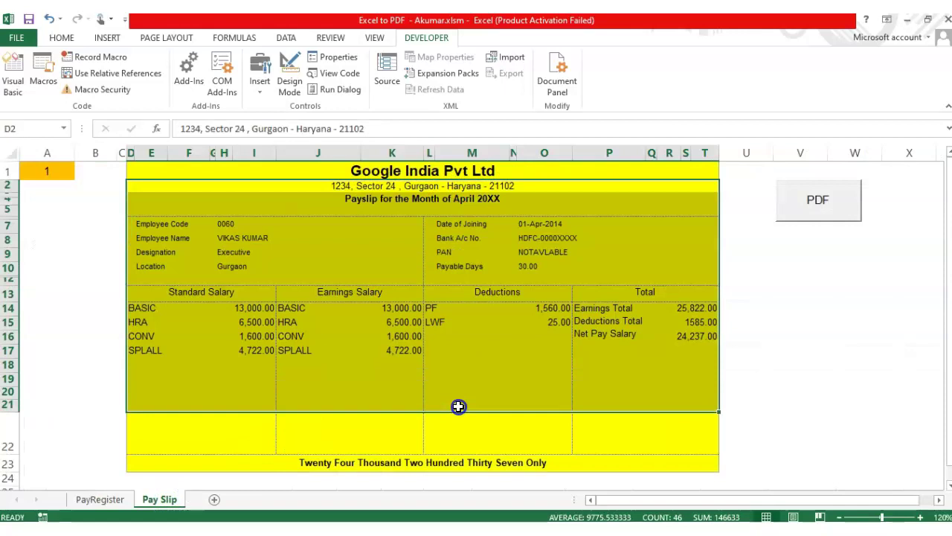
click(315, 322)
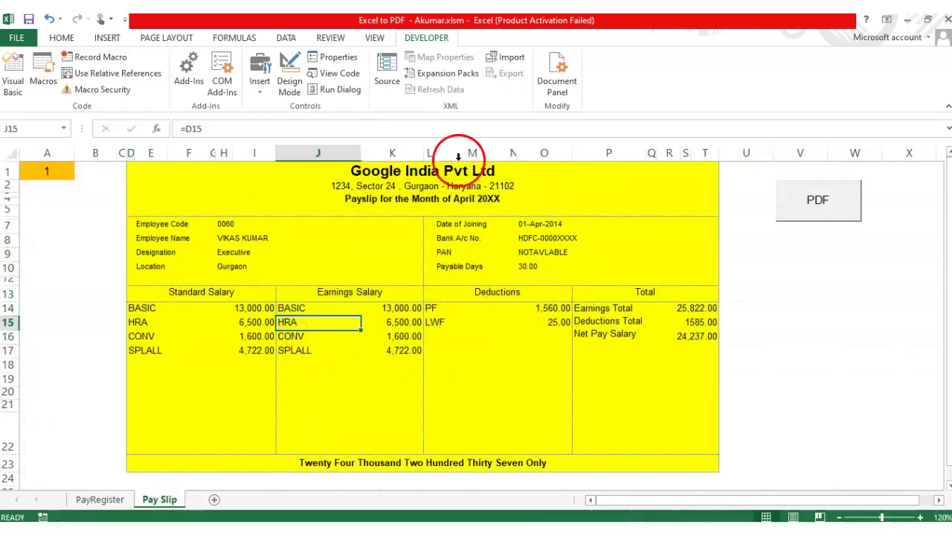